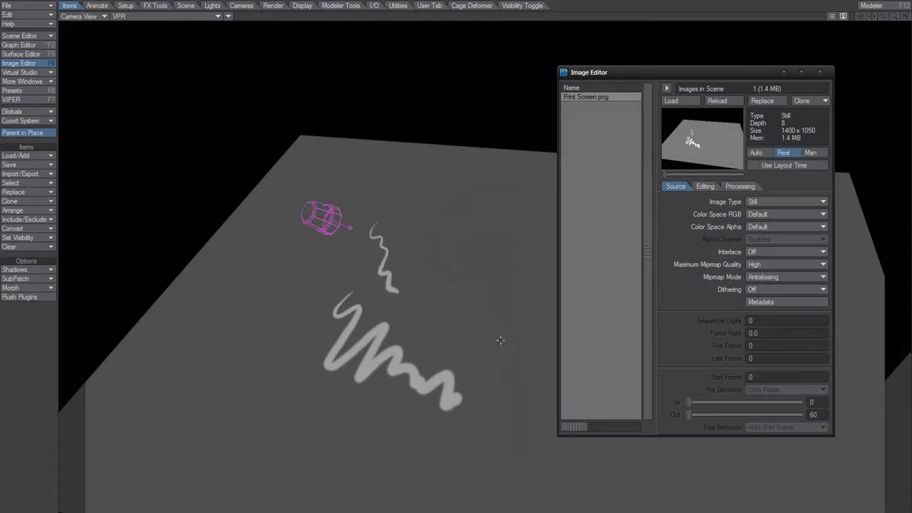
- Reload Print Screen.png in the Image Editor to update the painted strokes on the ground plane
left_click(717, 100)
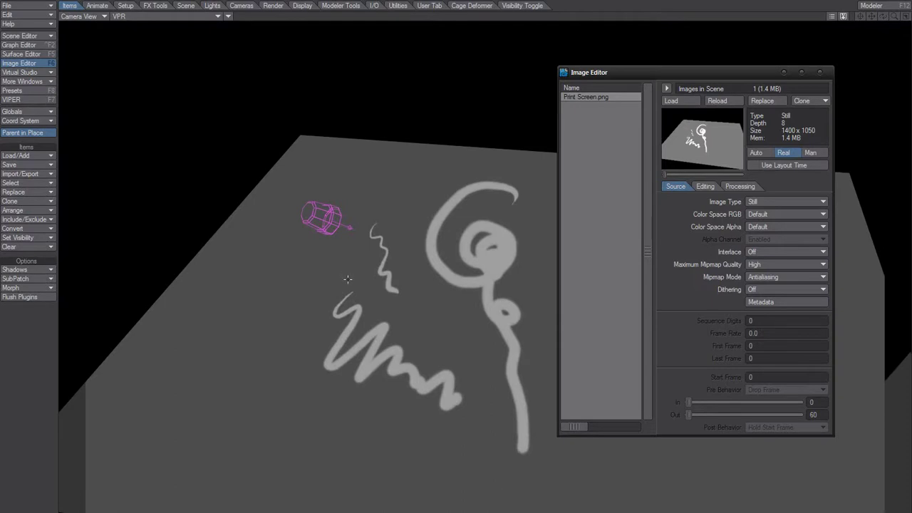
- Switch between PhotoLine and LightWave Layout to compare the painted strokes with their projection on the ground
key("alt+Tab")
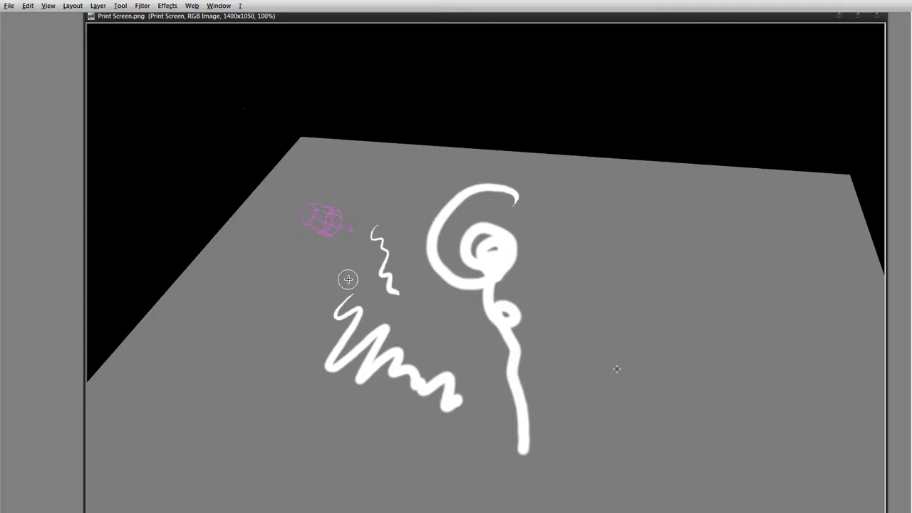
left_click(315, 311)
left_click(265, 342)
left_click(266, 345)
left_click(271, 343)
key("alt+Tab")
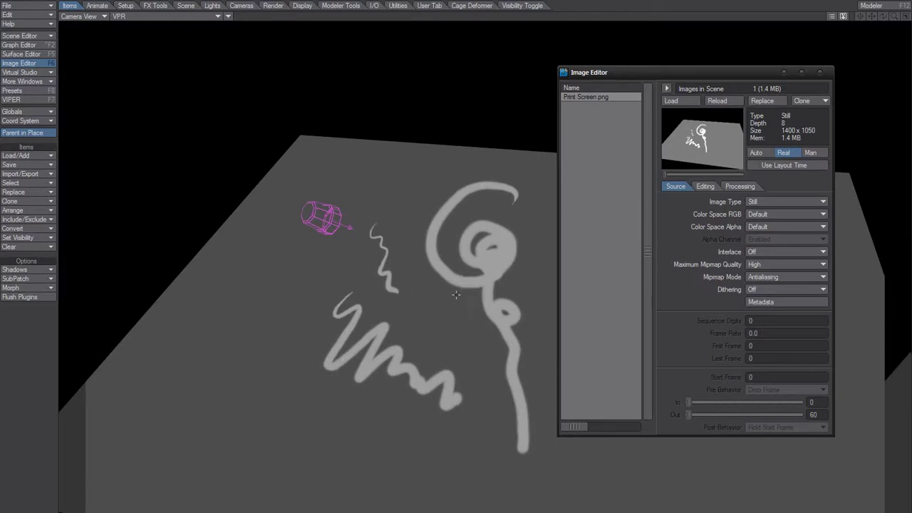
key("alt+Tab")
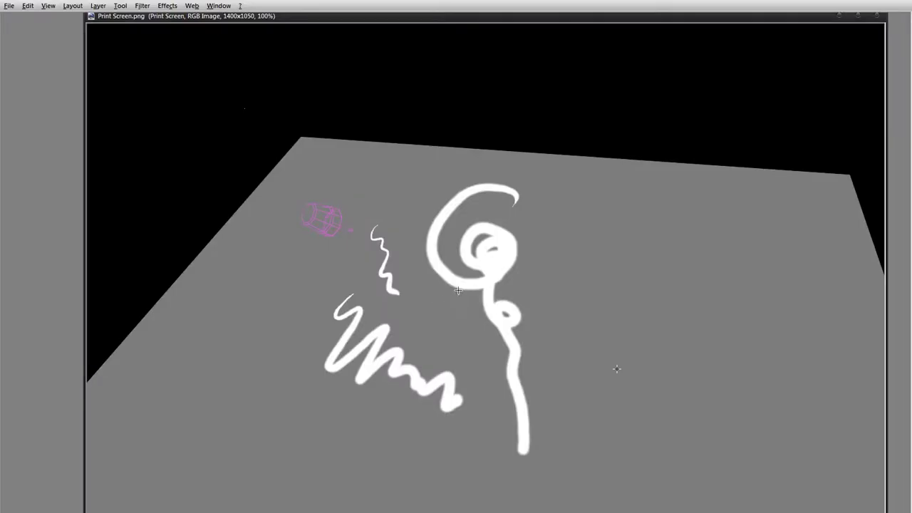
key("alt+Tab")
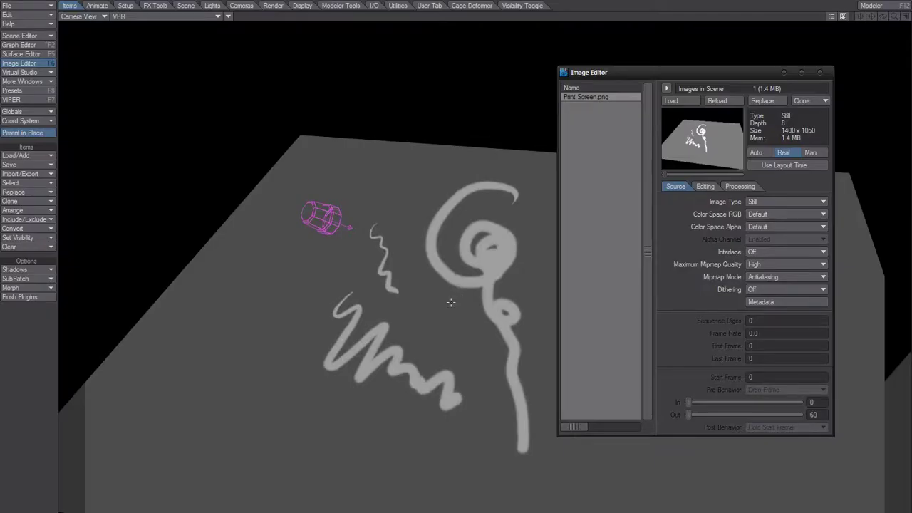
key("alt+Tab")
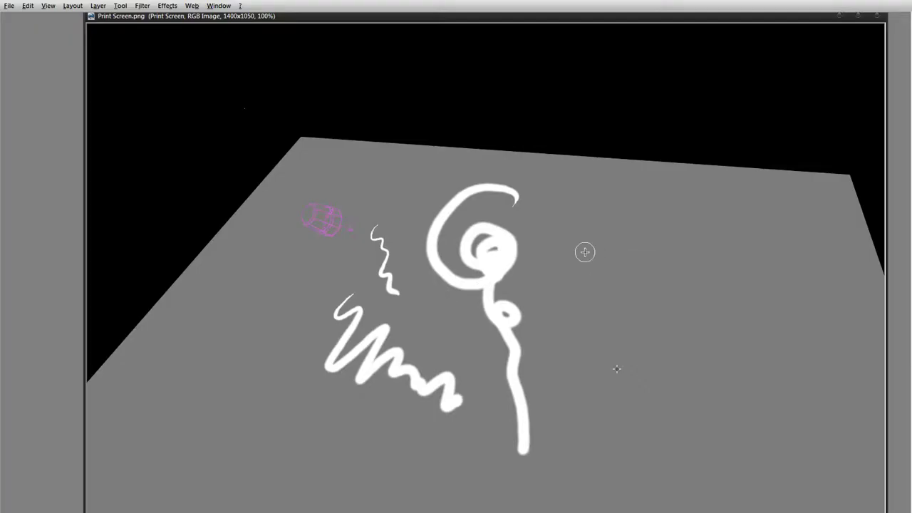
key("alt+Tab")
- In PhotoLine, paint a thin wavy stroke to the right of the large spiral in Print Screen.png and save the image
key("alt+Tab")
left_click_drag(592, 229, 626, 320)
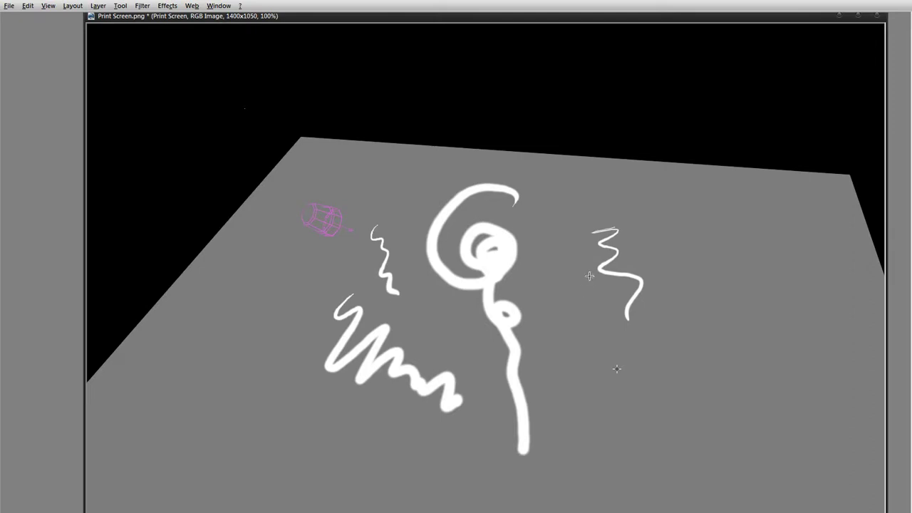
key("alt+Tab")
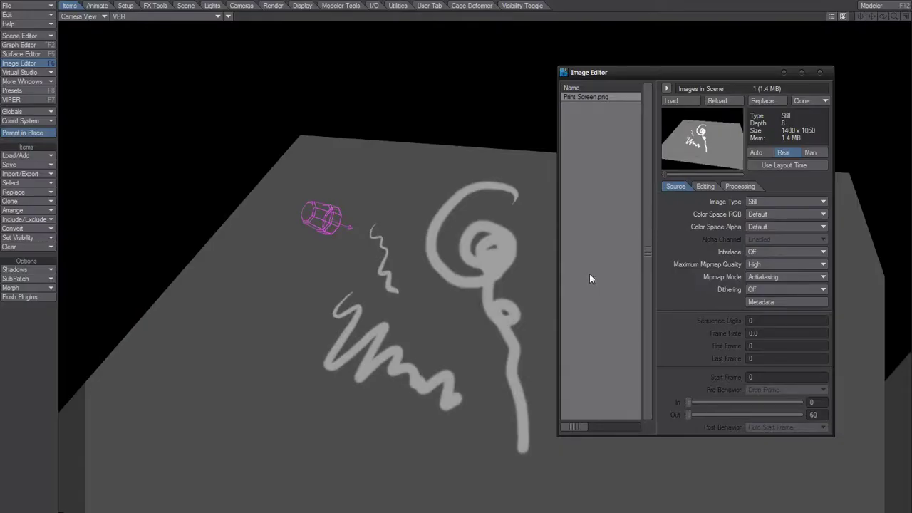
key("alt+Tab")
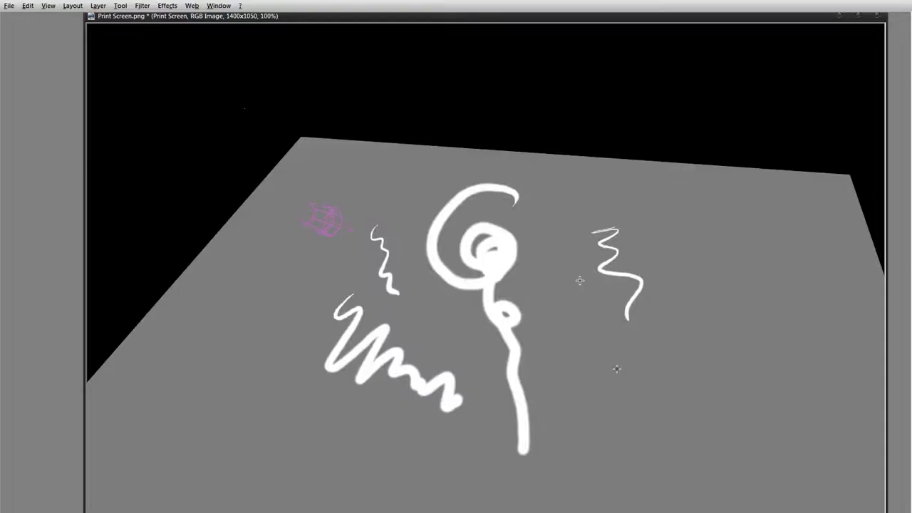
- In LightWave Layout, reload Print Screen.png and move the Image Editor aside to uncover the new stroke
key("alt+Tab")
left_click_drag(732, 71, 775, 62)
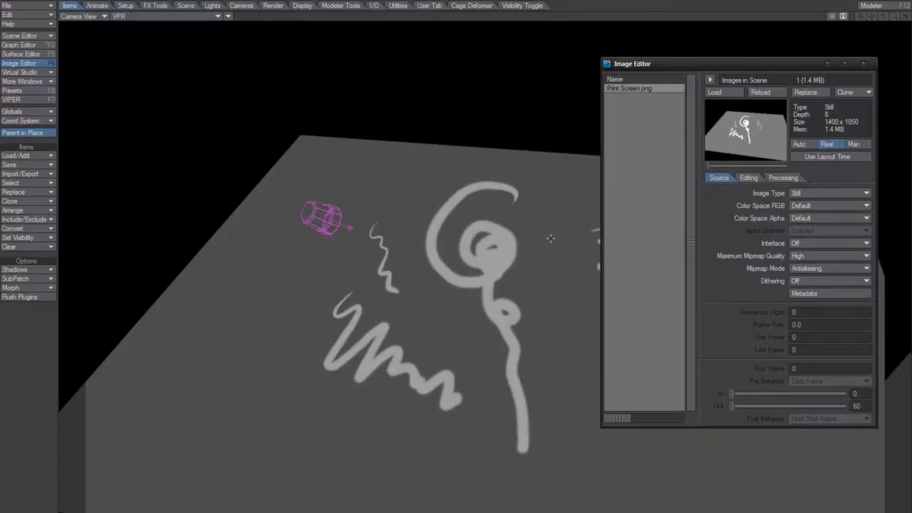
left_click_drag(660, 67, 709, 69)
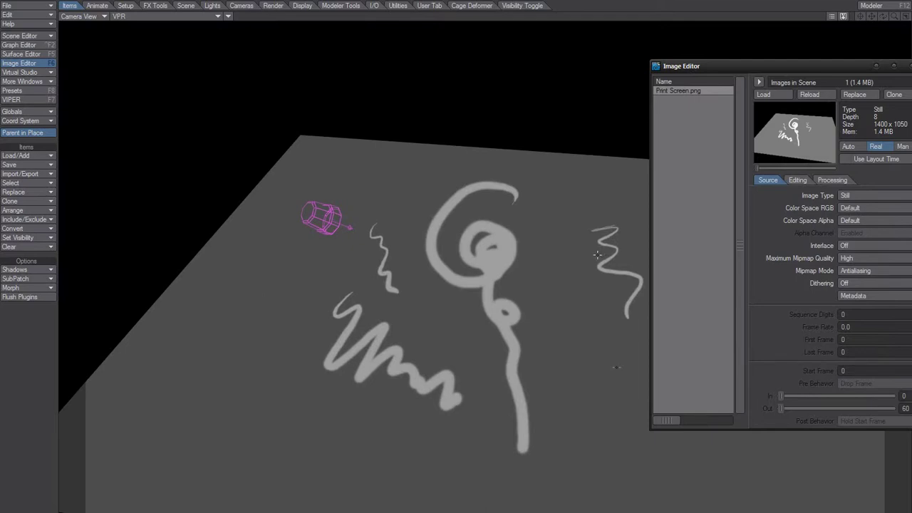
- Paint a thick zigzag stroke on the plane's left side in PhotoLine and reload the saved image in Layout
key("alt+Tab")
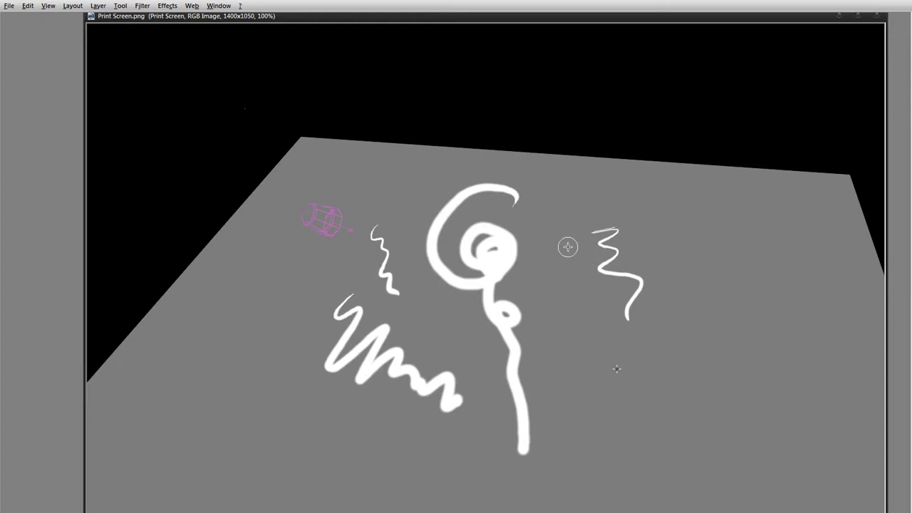
left_click(568, 246)
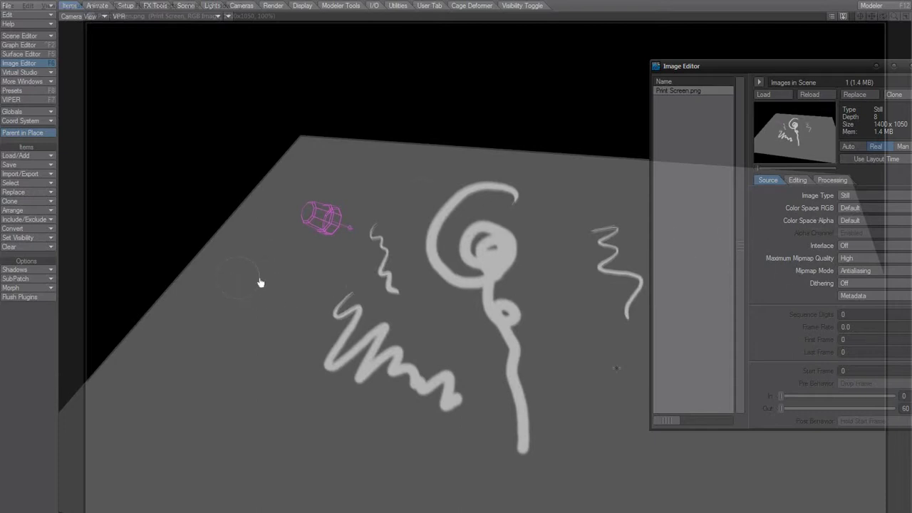
mouse_move(267, 263)
left_mouse_down()
mouse_move(224, 287)
mouse_move(345, 446)
left_mouse_up()
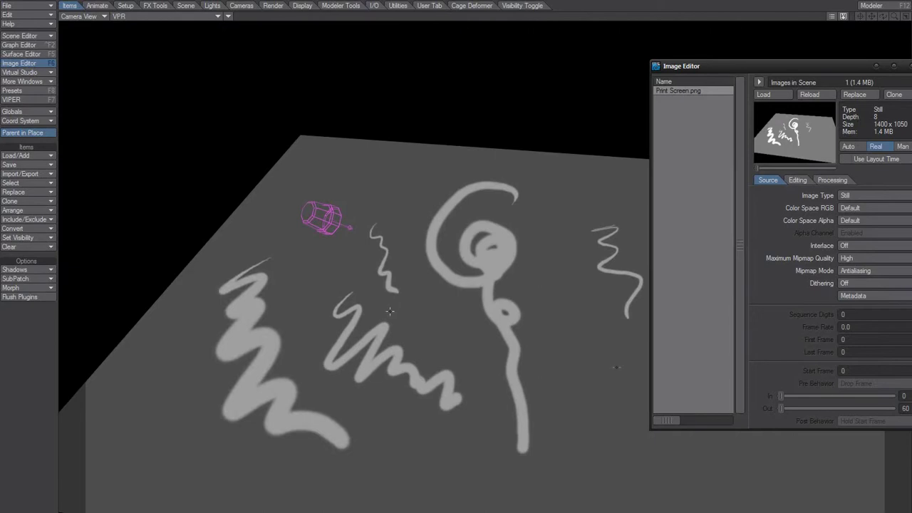
- Paint a thick wavy stroke on the plane's lower right in PhotoLine, then save and reload the image in Layout
key("alt+Tab")
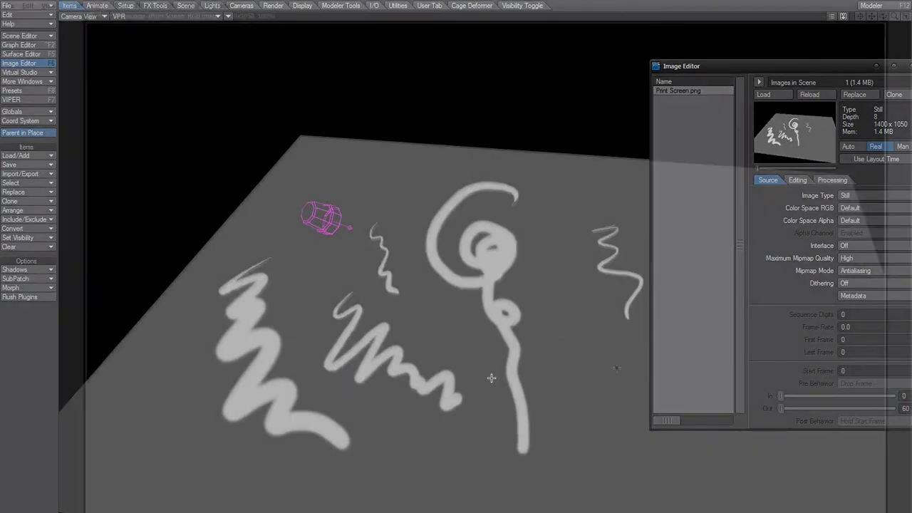
mouse_move(588, 335)
left_mouse_down()
mouse_move(592, 427)
mouse_move(645, 510)
left_mouse_up()
key("ctrl+s")
key("alt+Tab")
left_click(807, 95)
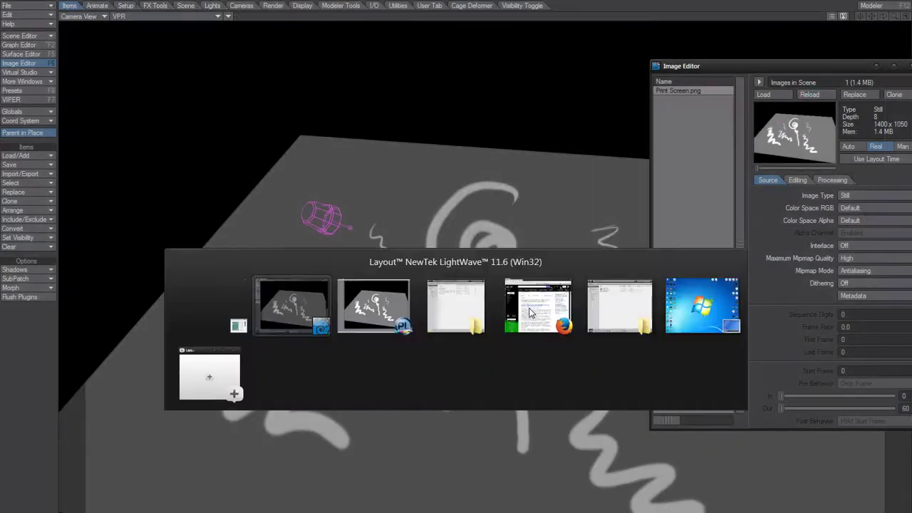
- Paint a looping stroke between the large spiral and the thin right stroke in PhotoLine, and reload the image in Layout
key("alt+Tab")
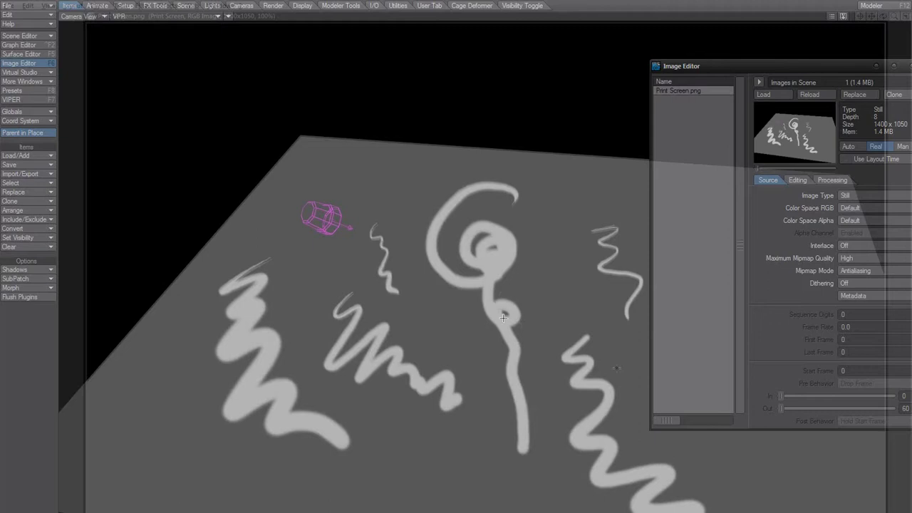
left_click_drag(550, 217, 575, 361)
key("alt+Tab")
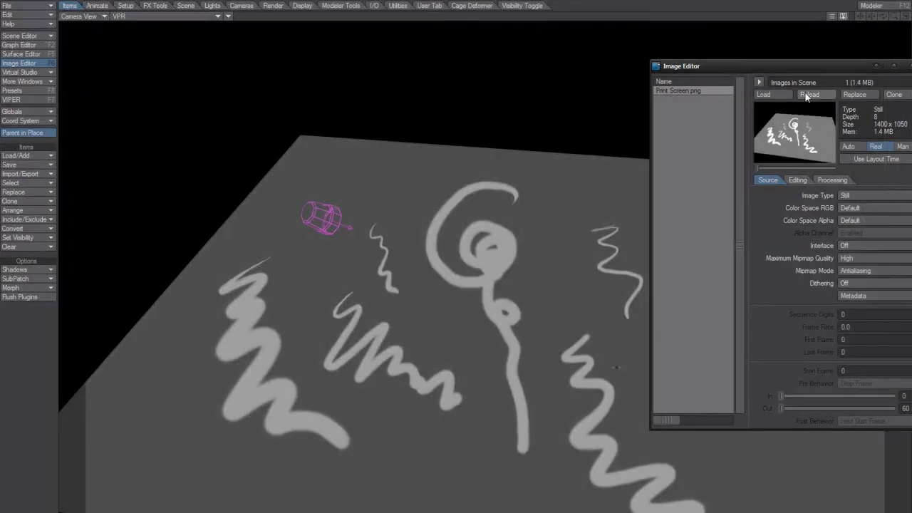
left_click(810, 95)
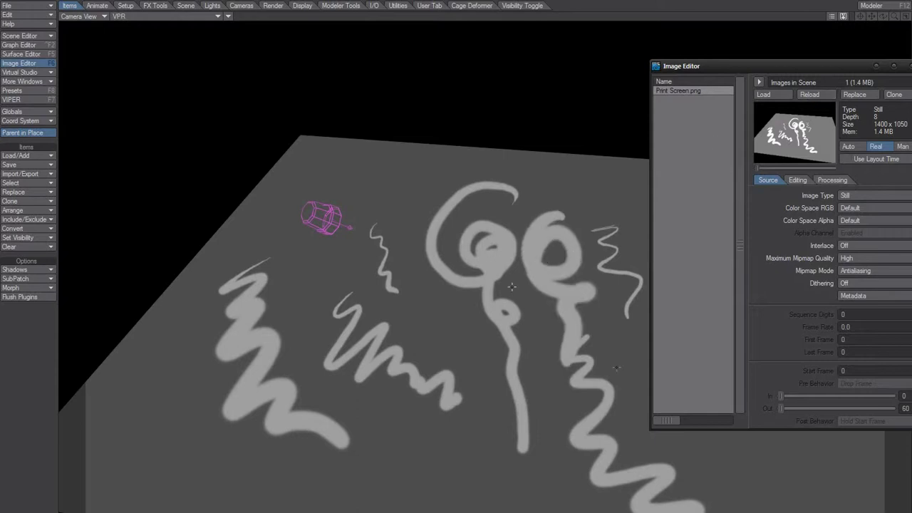
- In PhotoLine, replace all strokes with one small spiral near the plane's center, and reload the image in Layout
key("alt+Tab")
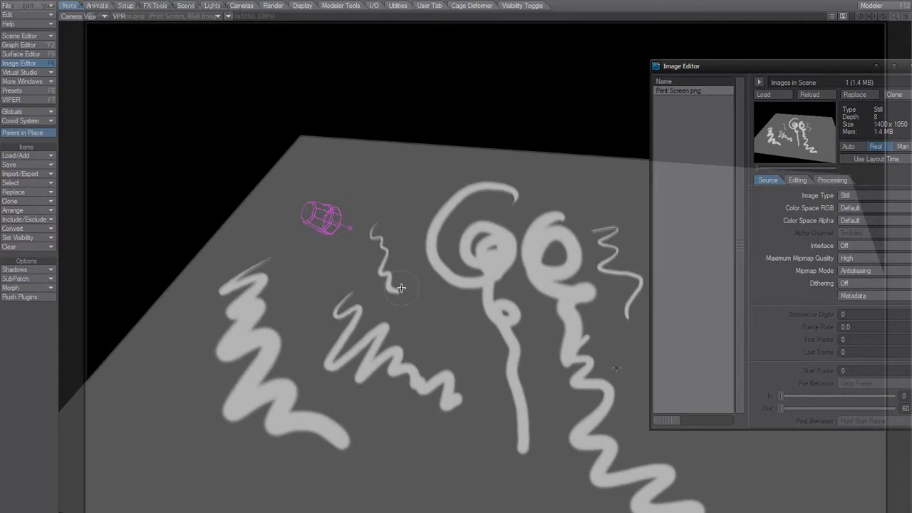
left_click_drag(404, 208, 407, 200)
mouse_move(515, 193)
left_mouse_down()
mouse_move(466, 214)
mouse_move(434, 211)
mouse_move(444, 255)
mouse_move(413, 264)
mouse_move(479, 227)
left_mouse_up()
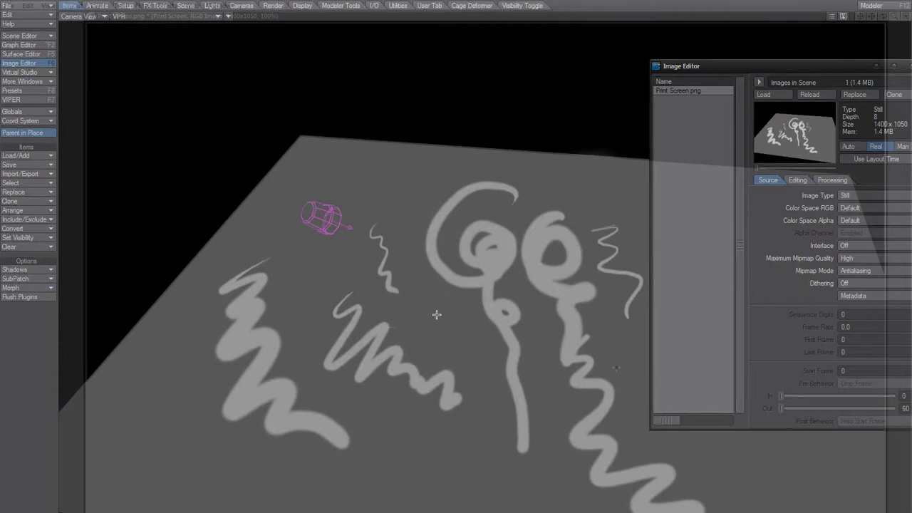
left_click_drag(445, 315, 452, 330)
key("ctrl+z")
left_click_drag(452, 314, 449, 334)
left_click(815, 97)
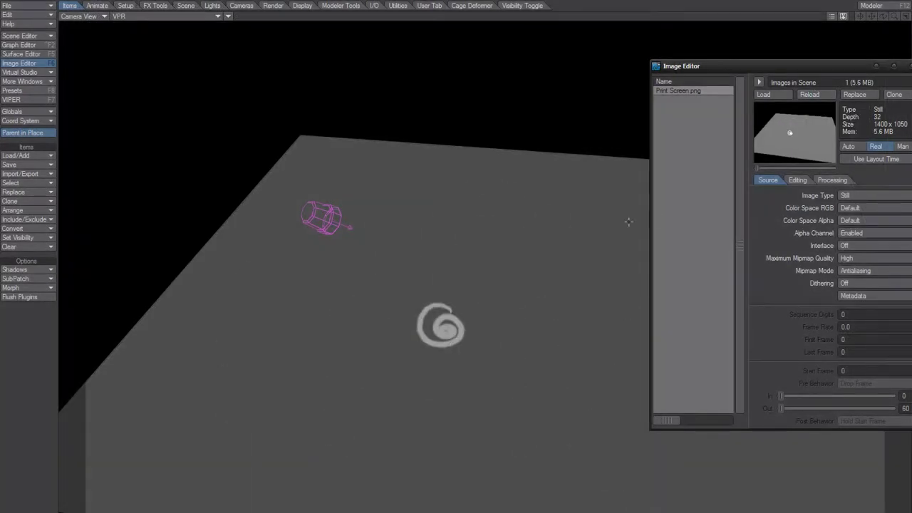
- Copy the Print Screen.png layer from the Default surface's color texture, then remove that texture and close the Surface Editor
key("F5")
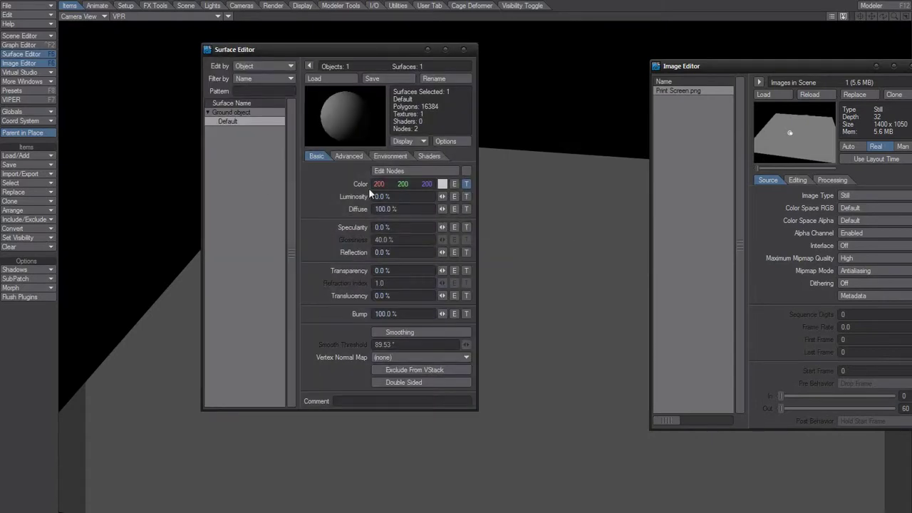
left_click(465, 183)
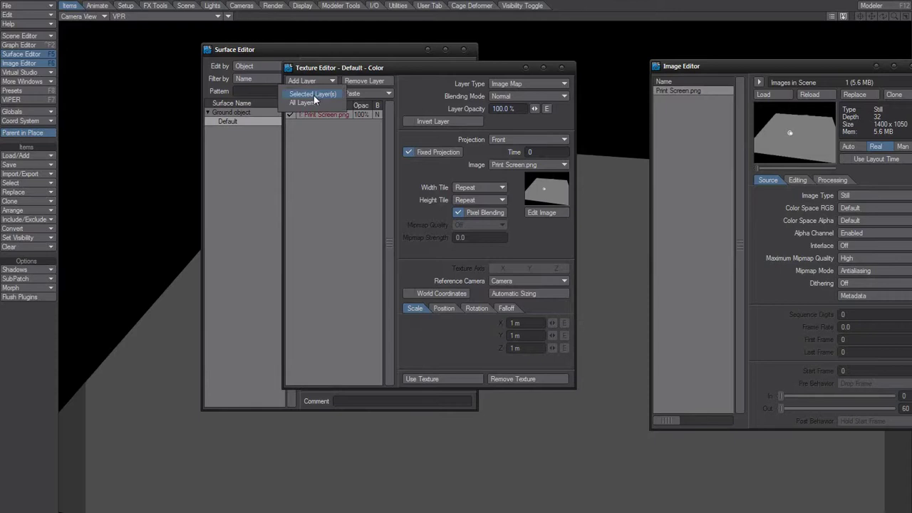
left_click(314, 95)
left_click(515, 379)
left_click(463, 49)
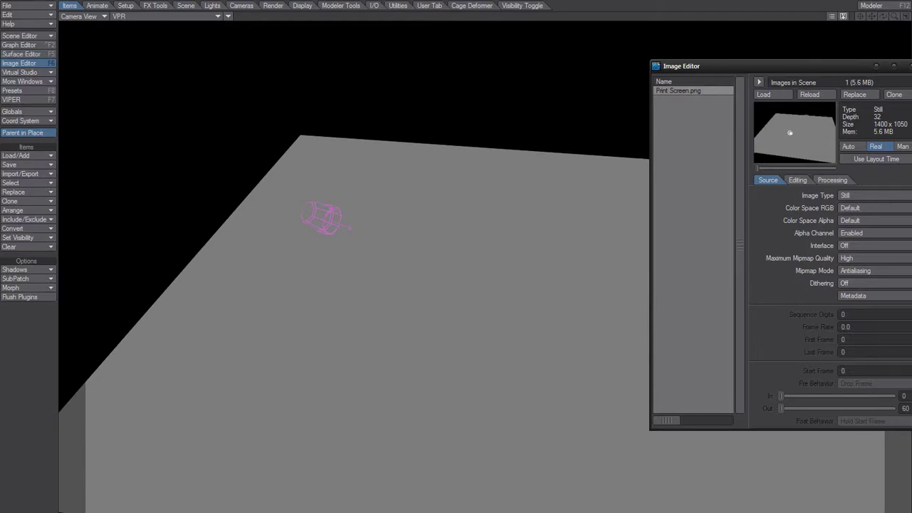
- Open the ground object's deformation properties and paste the copied Print Screen.png layer into its displacement map
left_click(179, 275)
key("p")
left_click(148, 117)
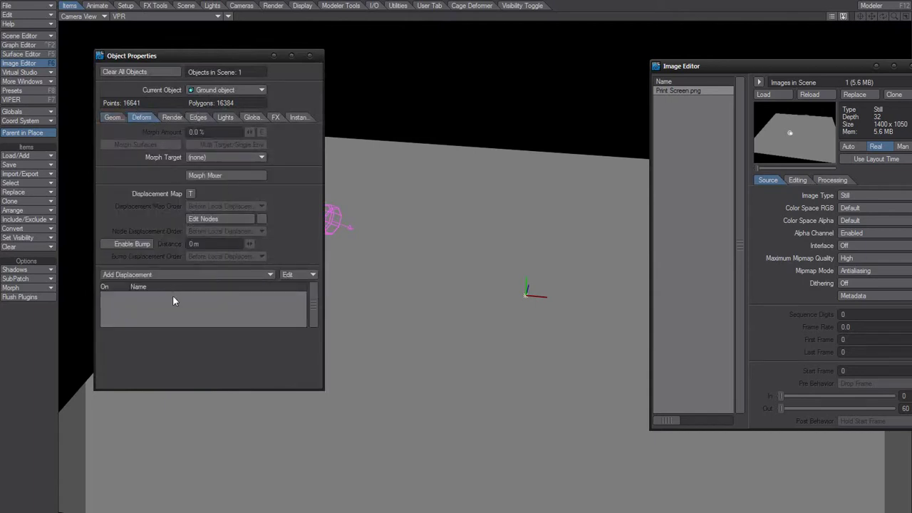
left_click_drag(251, 55, 298, 57)
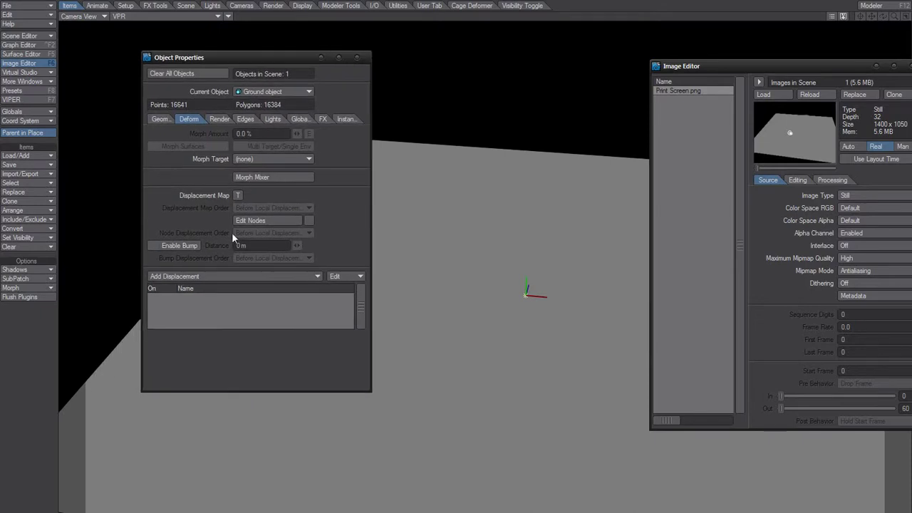
left_click(237, 195)
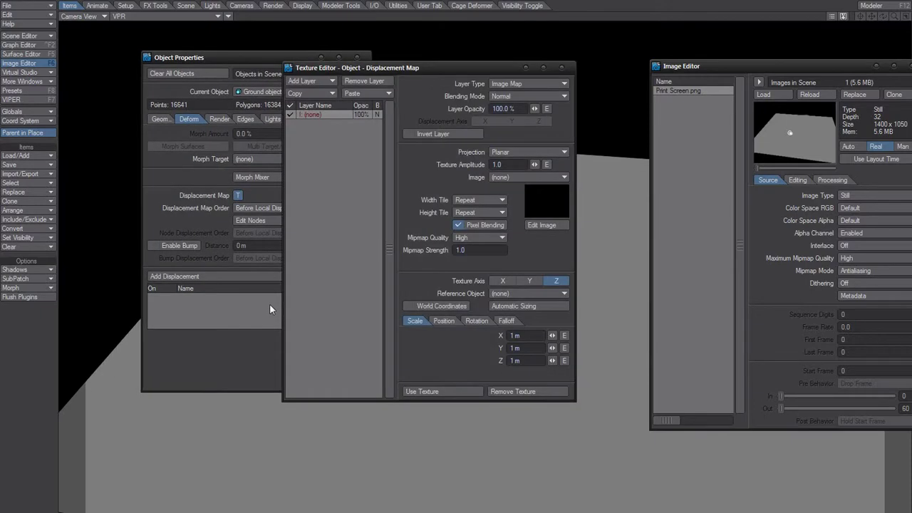
left_click(357, 93)
left_click(361, 102)
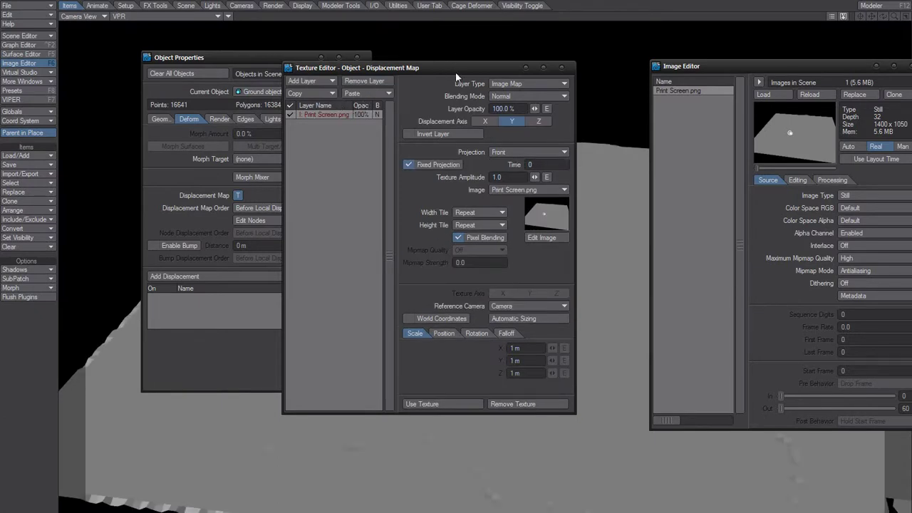
- Set the displacement map's layer opacity to 10% and apply the texture
left_click_drag(454, 67, 225, 116)
left_click(284, 157)
type("10")
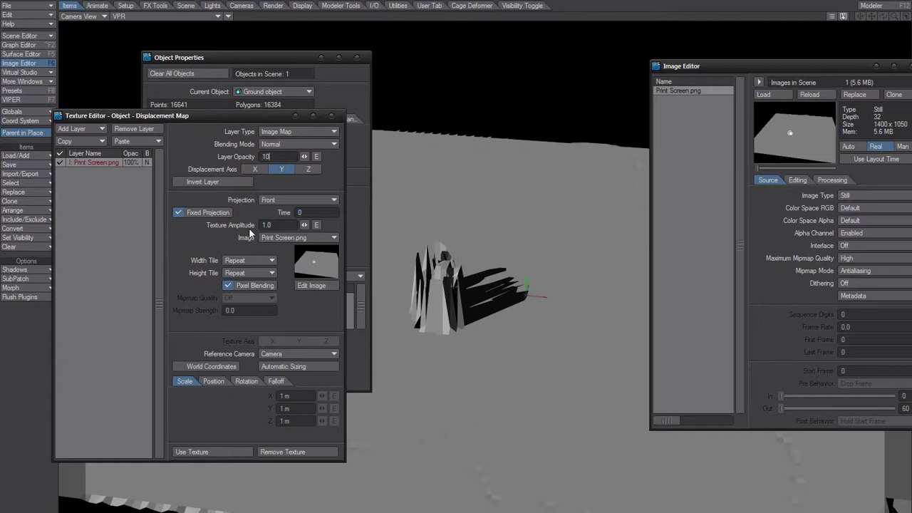
key("Return")
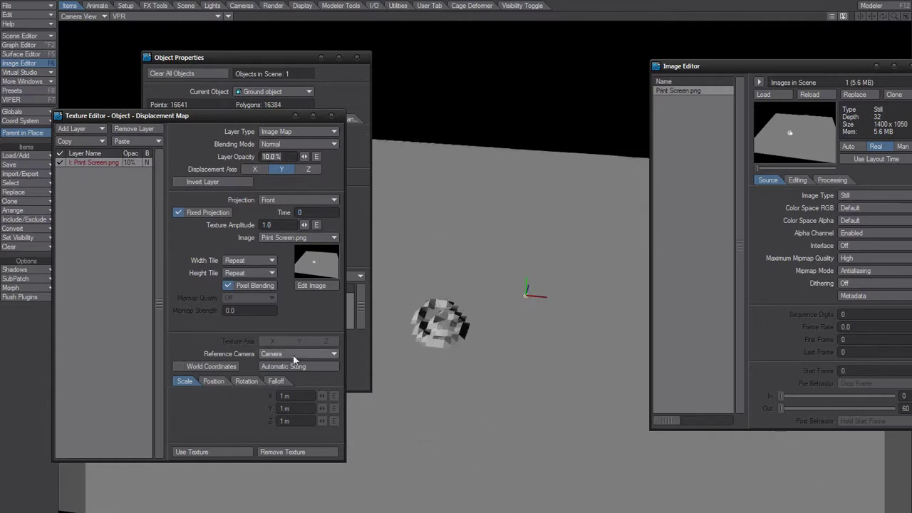
left_click(239, 452)
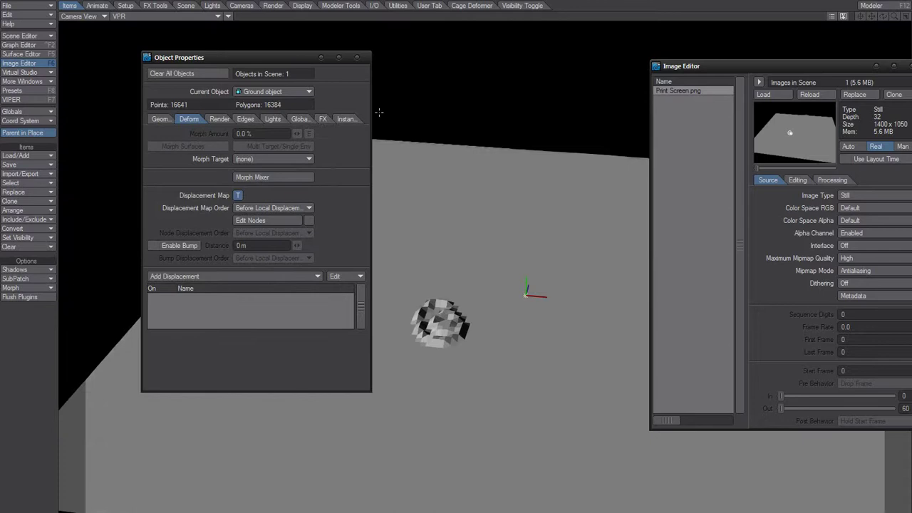
- Convert the ground object to subpatches and close its properties
left_click(431, 6)
left_click(341, 6)
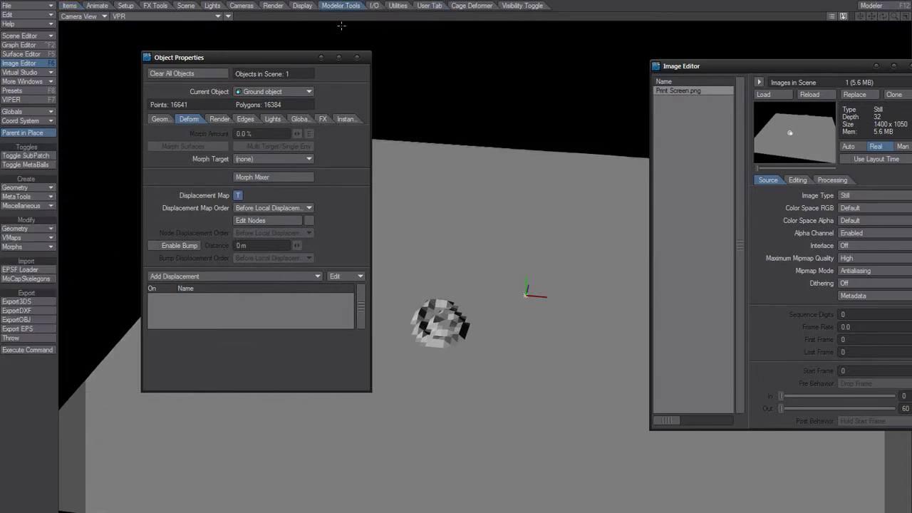
left_click(27, 155)
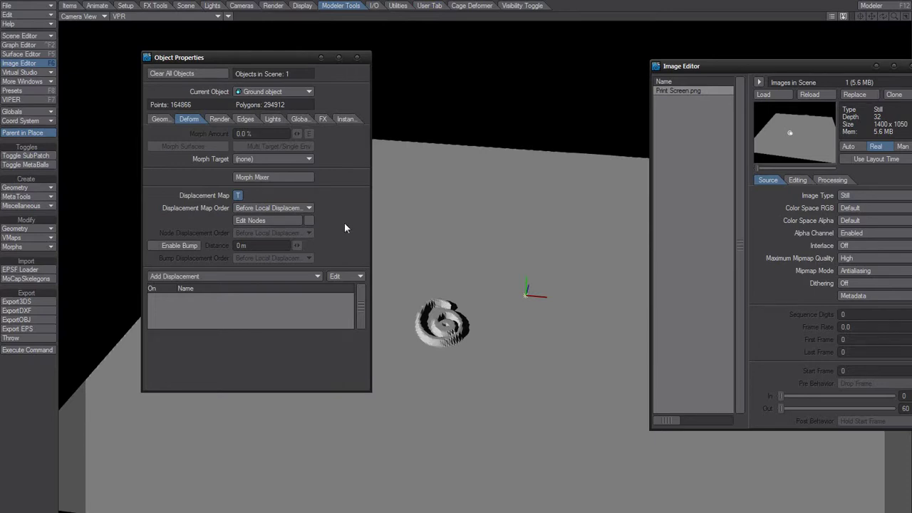
left_click(356, 57)
left_click_drag(750, 64, 720, 62)
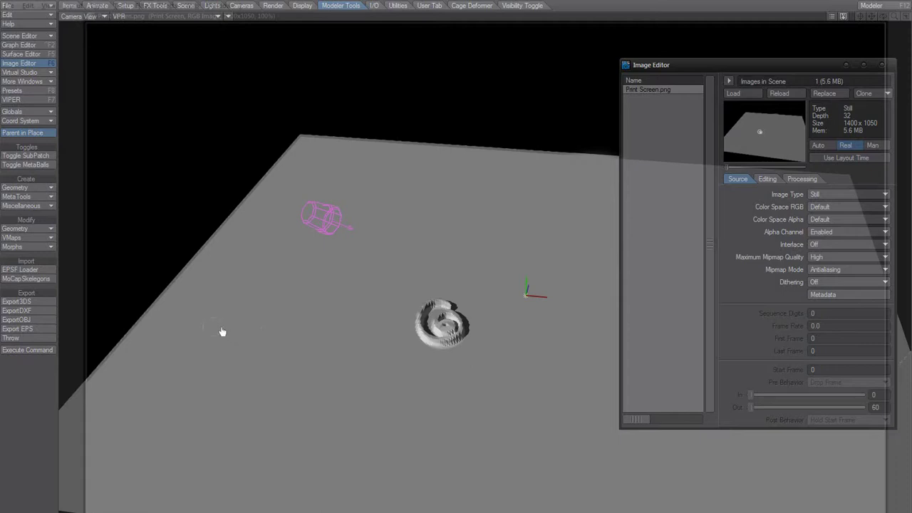
- Paint a wavy scribble beside the spiral in PhotoLine, then switch to LightWave Layout and reload Print Screen.png
mouse_move(218, 355)
left_mouse_down()
mouse_move(222, 335)
mouse_move(246, 360)
mouse_move(262, 281)
mouse_move(305, 289)
mouse_move(414, 255)
mouse_move(444, 259)
left_mouse_up()
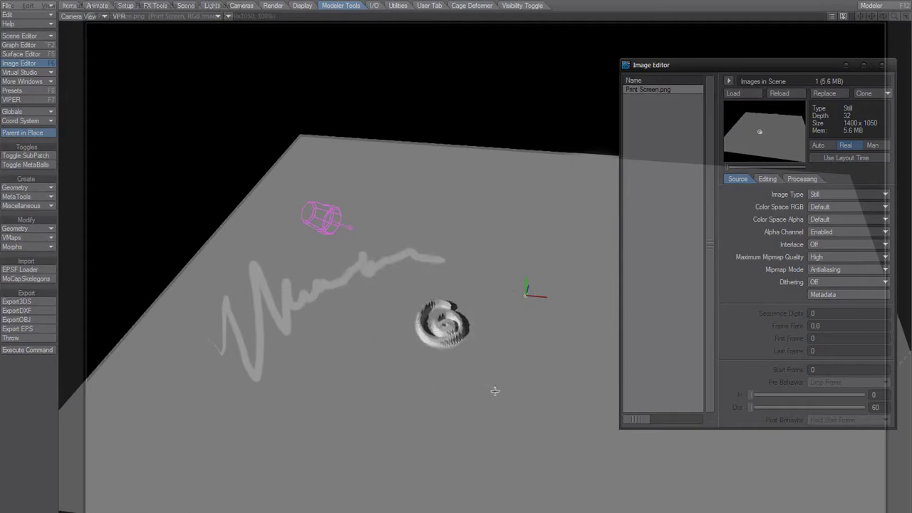
key("alt+Tab")
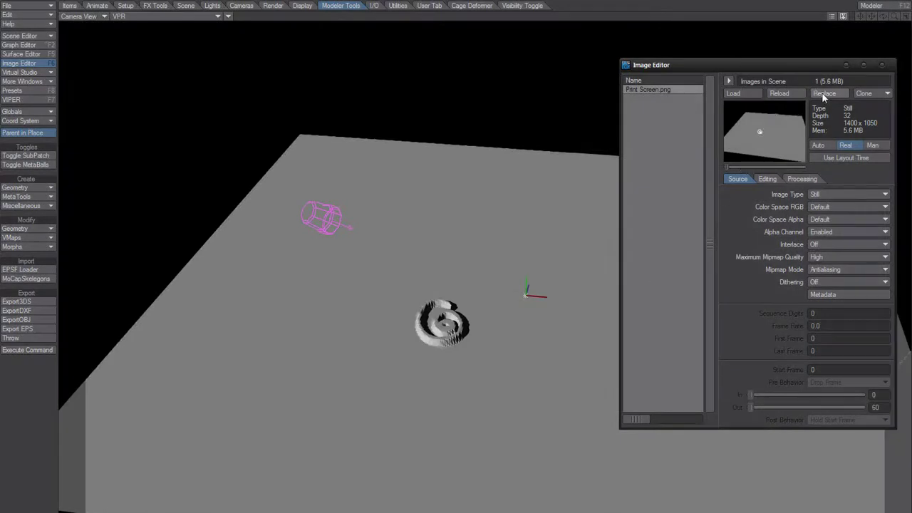
left_click(781, 93)
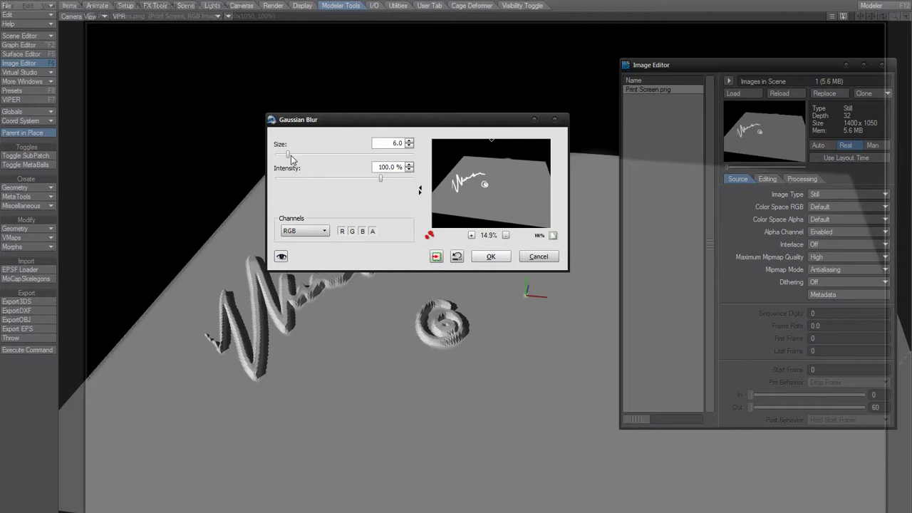
- Apply a Gaussian Blur of size 25.5 to the painted image and reload Print Screen.png in Layout
left_click_drag(289, 155, 317, 155)
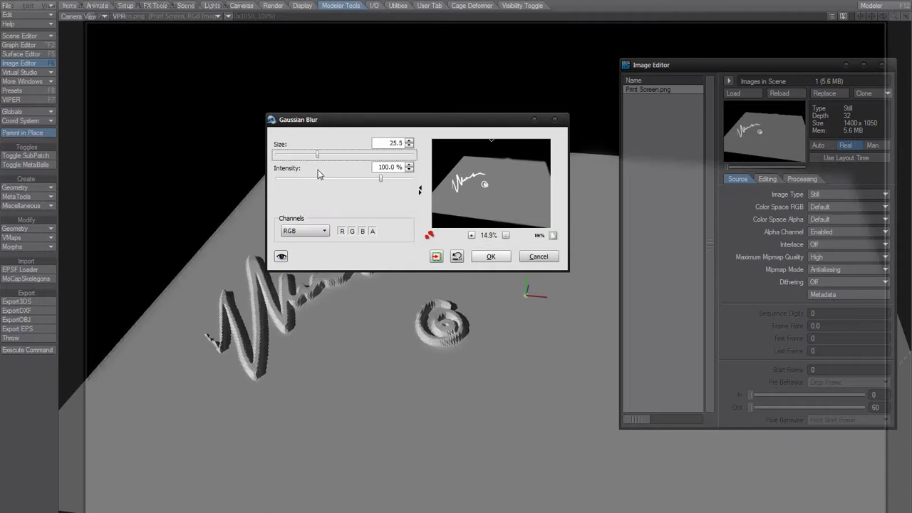
left_click(489, 256)
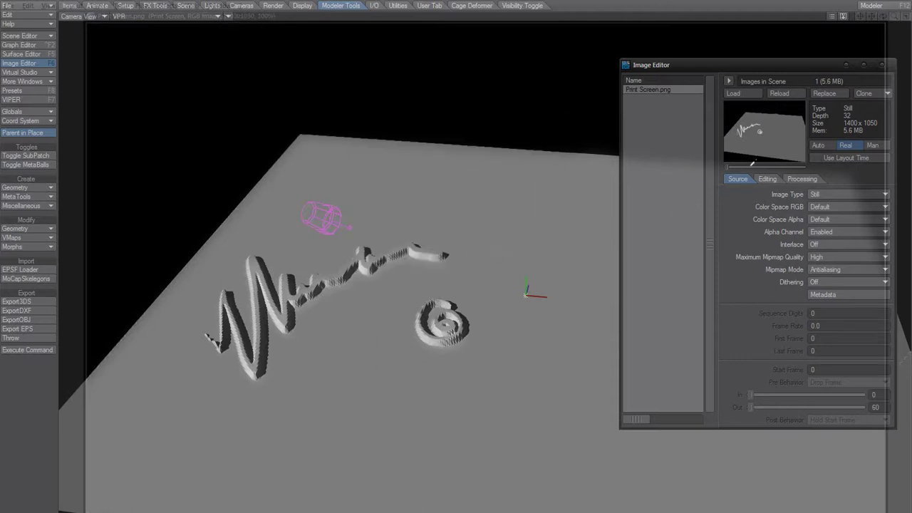
left_click(785, 93)
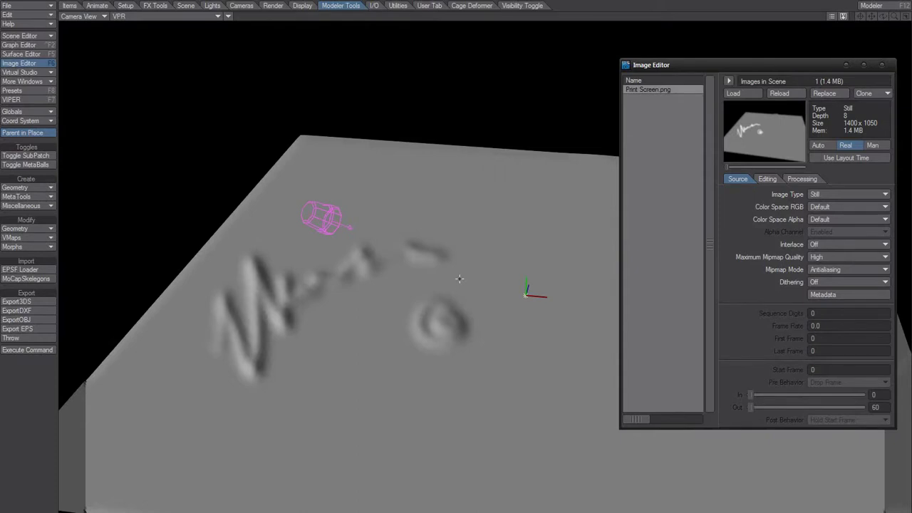
- Switch to PhotoLine and add a Gaussian Blur adjustment layer with an increased blur size above the Print Screen layer
key("alt+Tab")
key("alt+Tab")
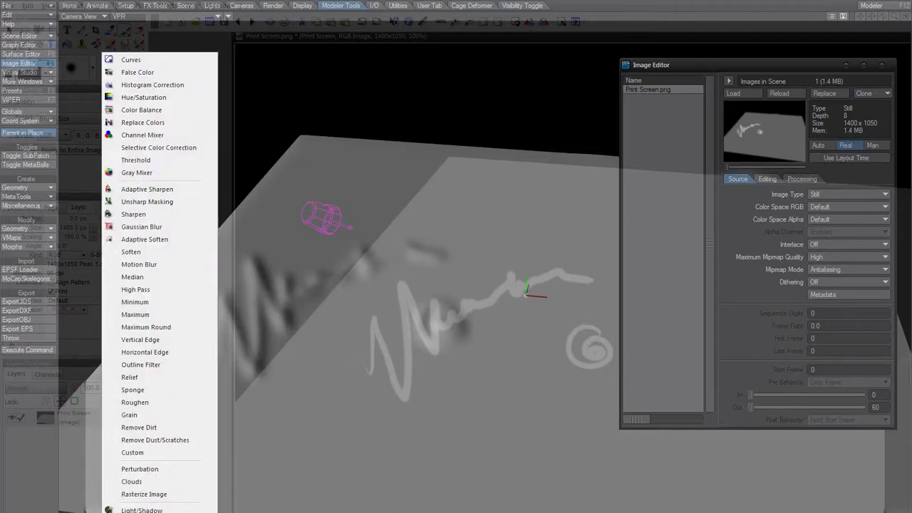
left_click(169, 229)
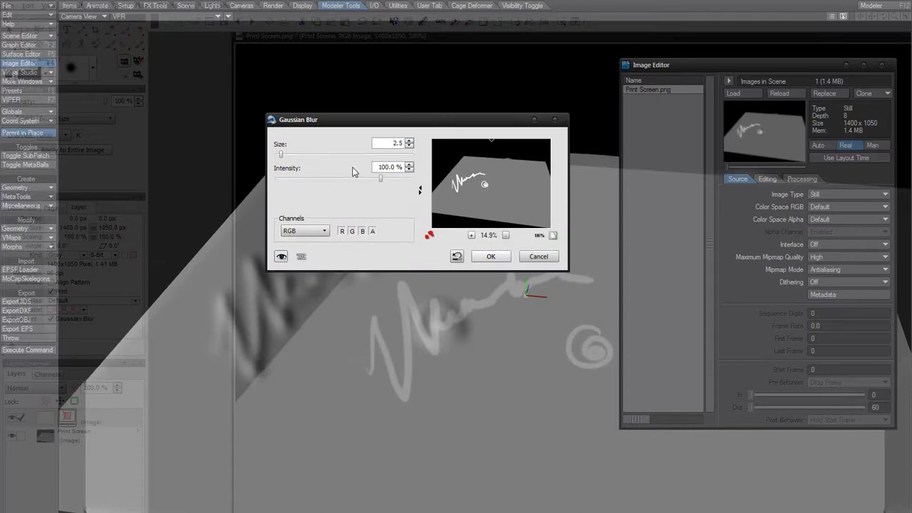
left_click_drag(283, 159, 293, 156)
left_click(488, 256)
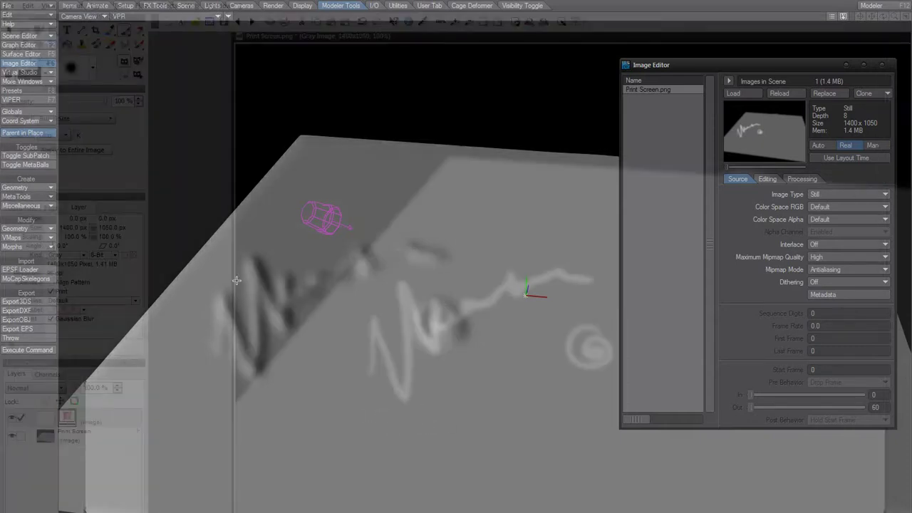
- Select the Print Screen layer and paint a zigzag scribble below the spiral
left_click(102, 434)
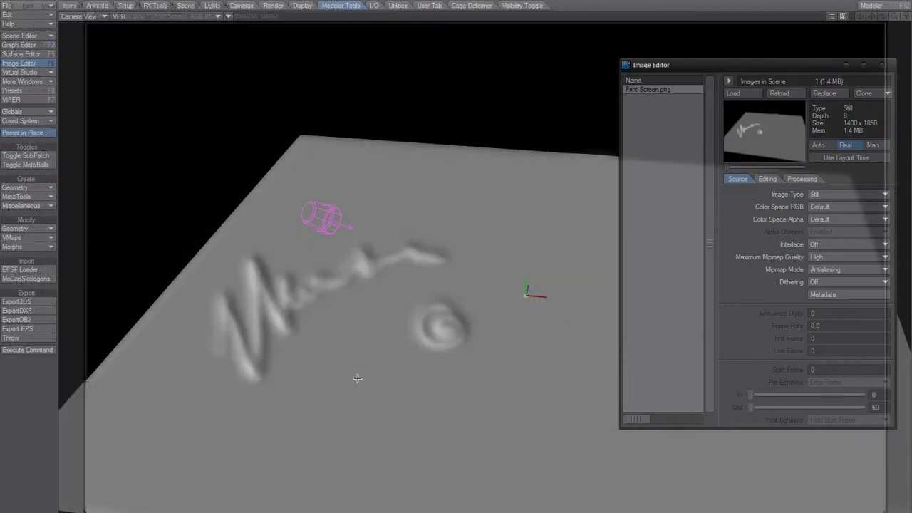
mouse_move(375, 351)
left_mouse_down()
mouse_move(328, 399)
mouse_move(404, 422)
mouse_move(504, 433)
left_mouse_up()
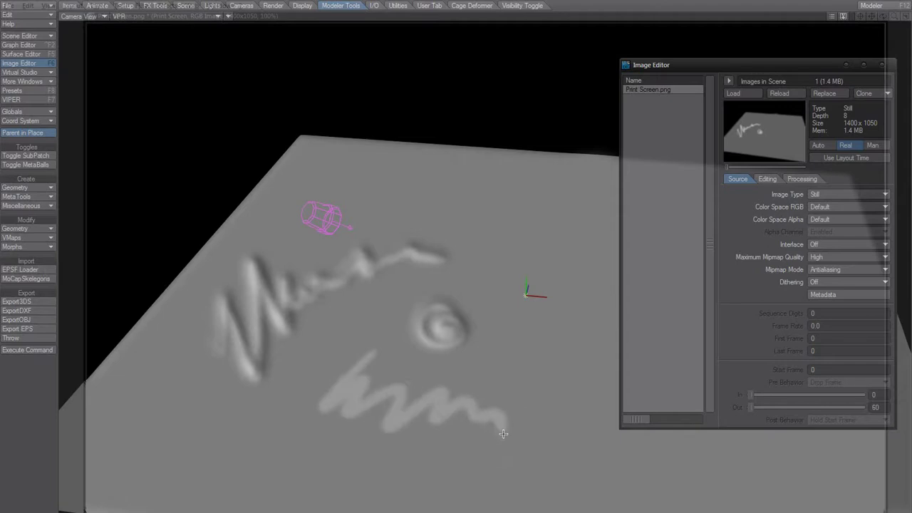
- Try to save the layered document as Print Screen.png, but decline saving it without its separate layers
key("ctrl+s")
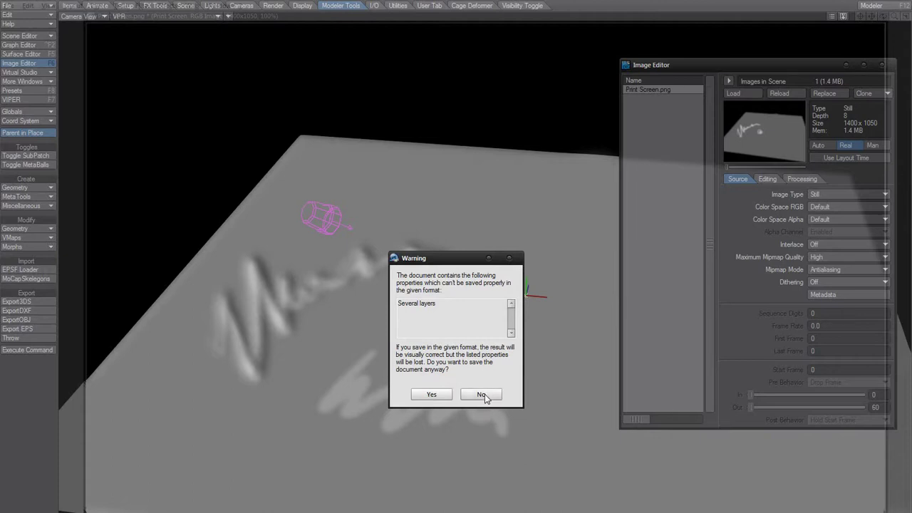
left_click(484, 394)
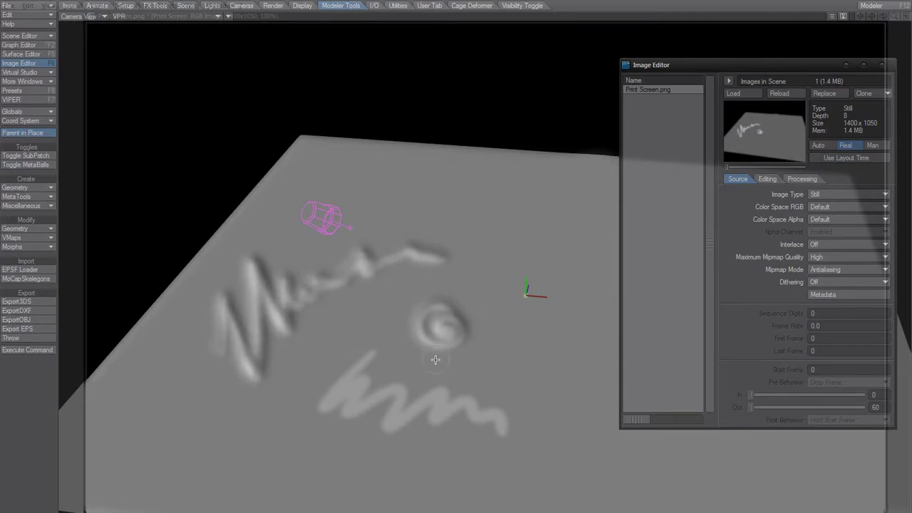
left_click(757, 100)
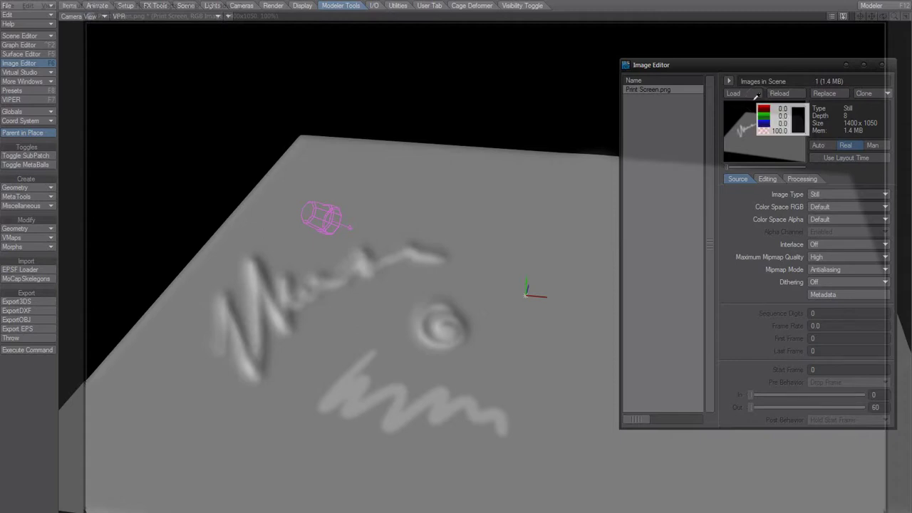
key("alt+Tab")
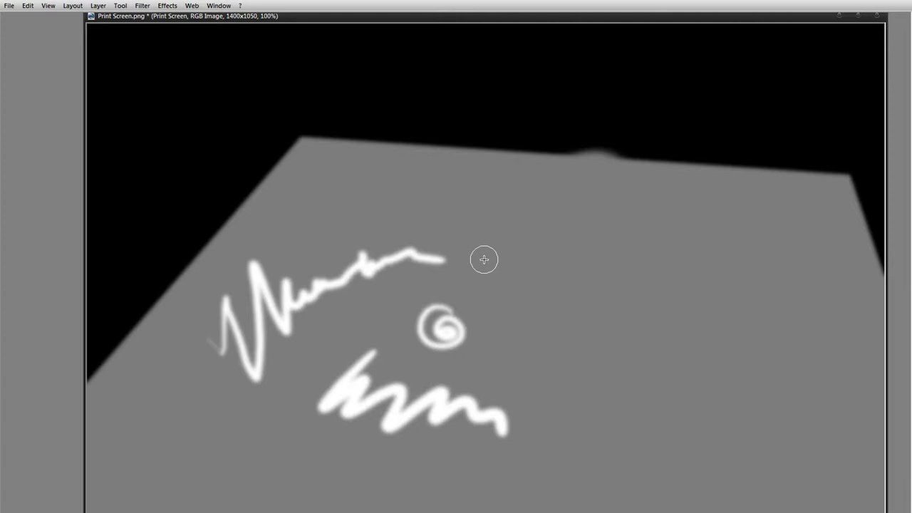
- Delete the Gaussian Blur adjustment layer and save Print Screen.png
key("Tab")
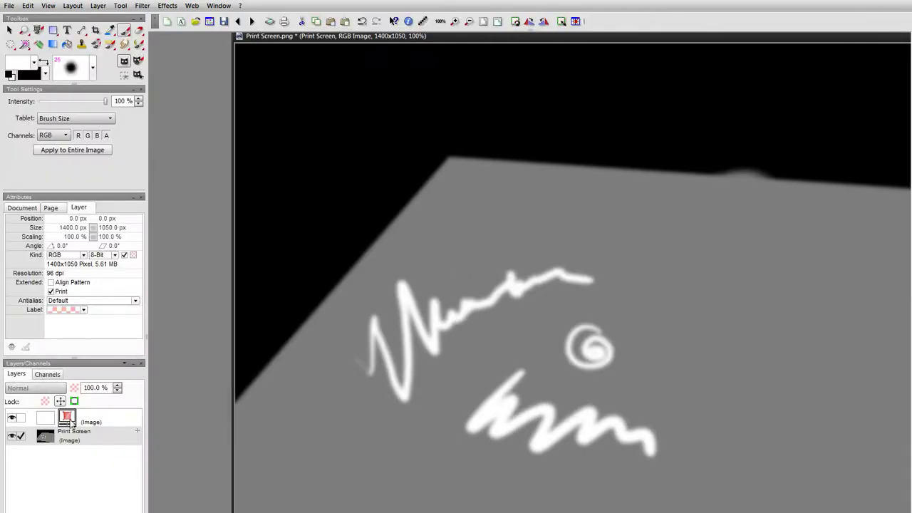
left_click(93, 423)
right_click(84, 421)
key("Escape")
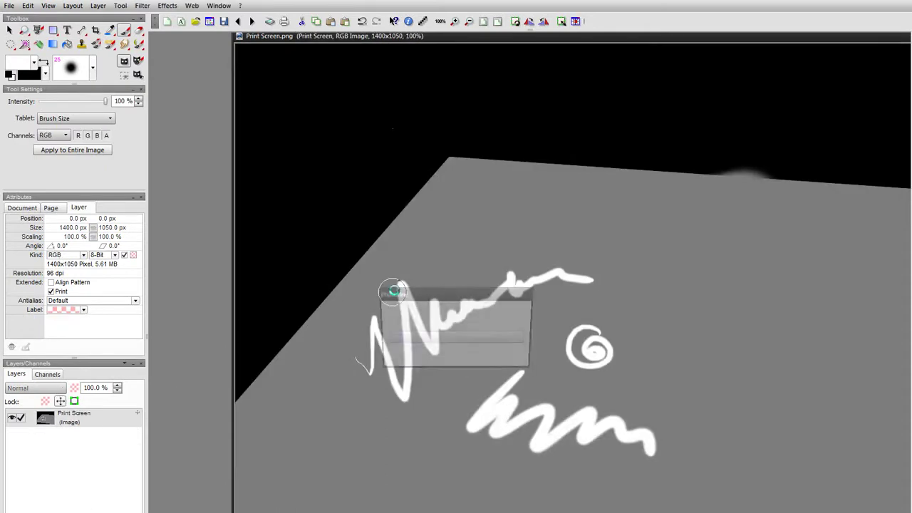
- Switch to LightWave Layout, reload Print Screen.png and close the Image Editor
left_click(850, 1)
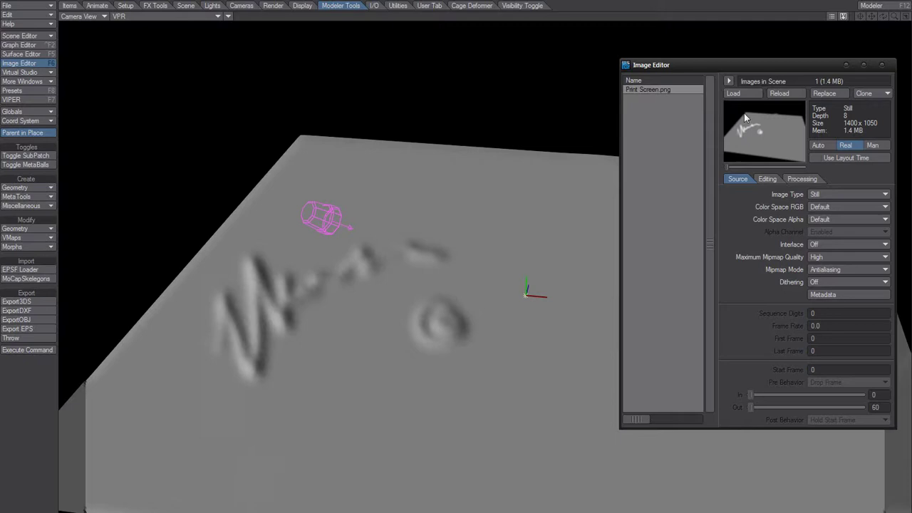
left_click(793, 93)
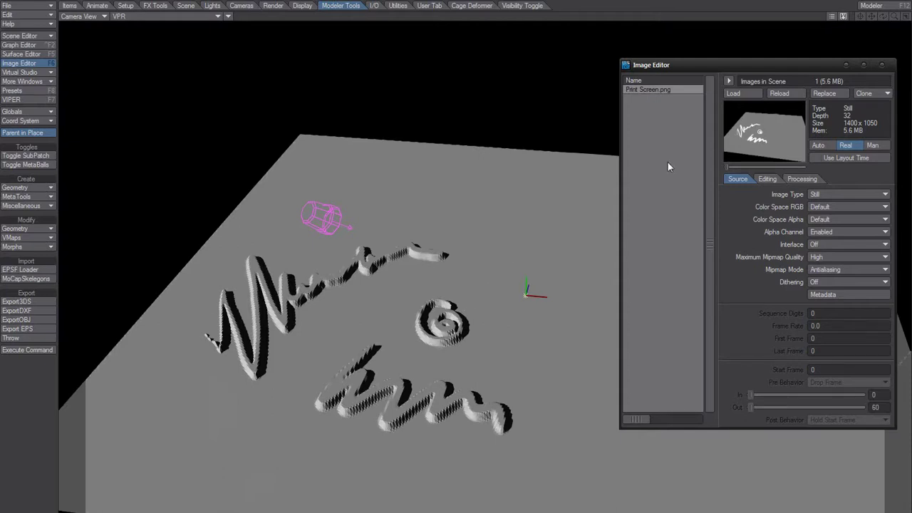
left_click_drag(734, 66, 688, 70)
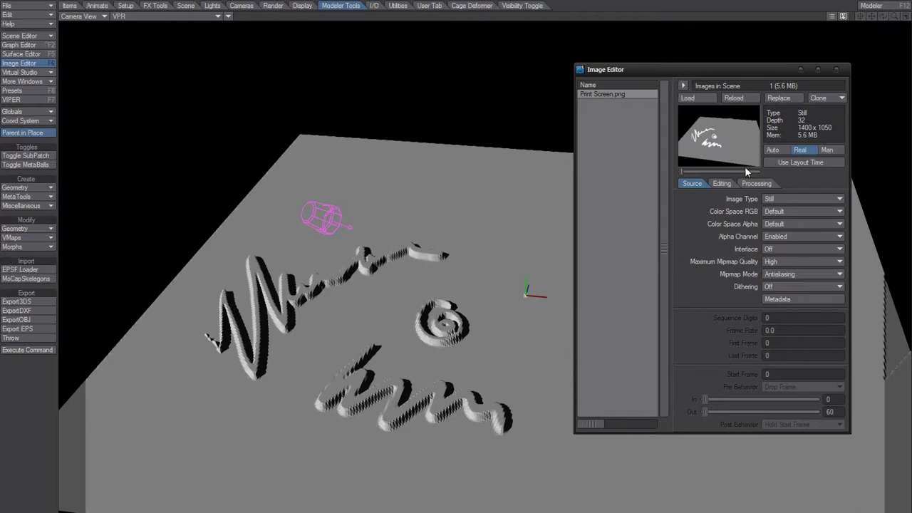
left_click(836, 70)
- Open the color texture of the ground object's Default surface and close the Surface Editor
key("F5")
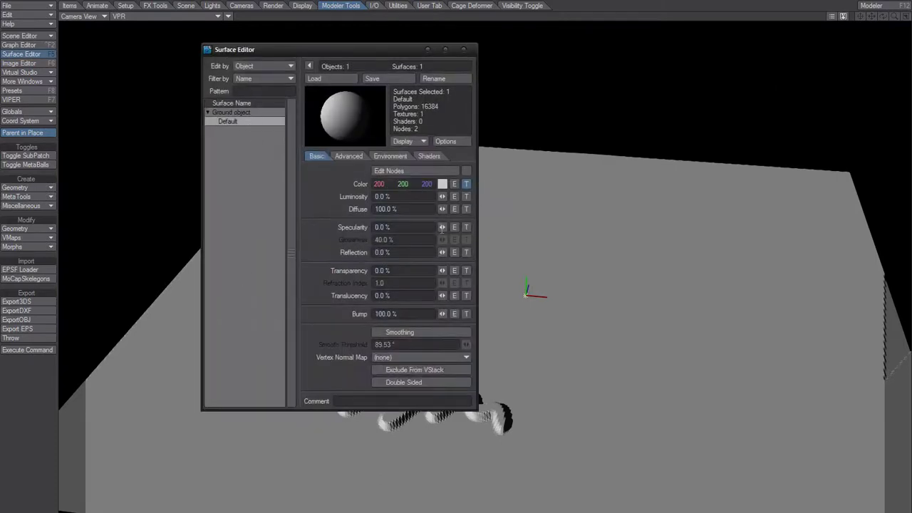
left_click(467, 184)
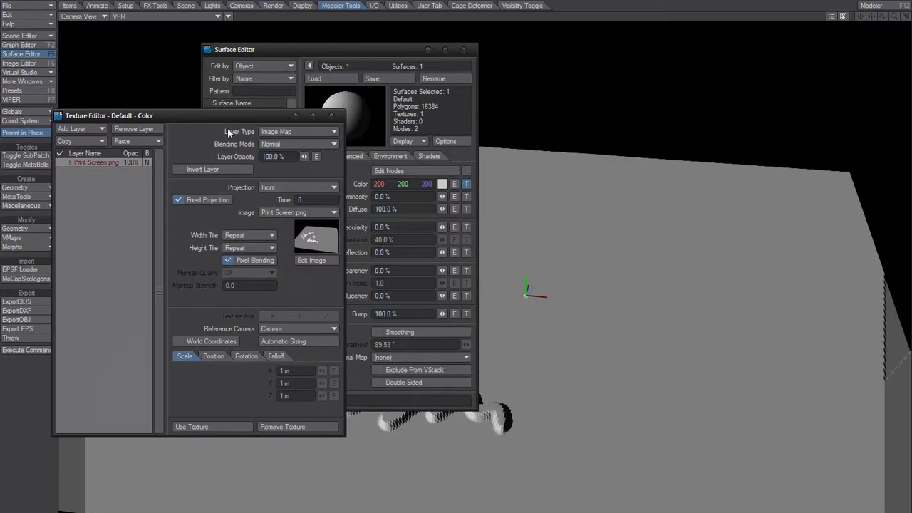
left_click_drag(240, 118, 725, 92)
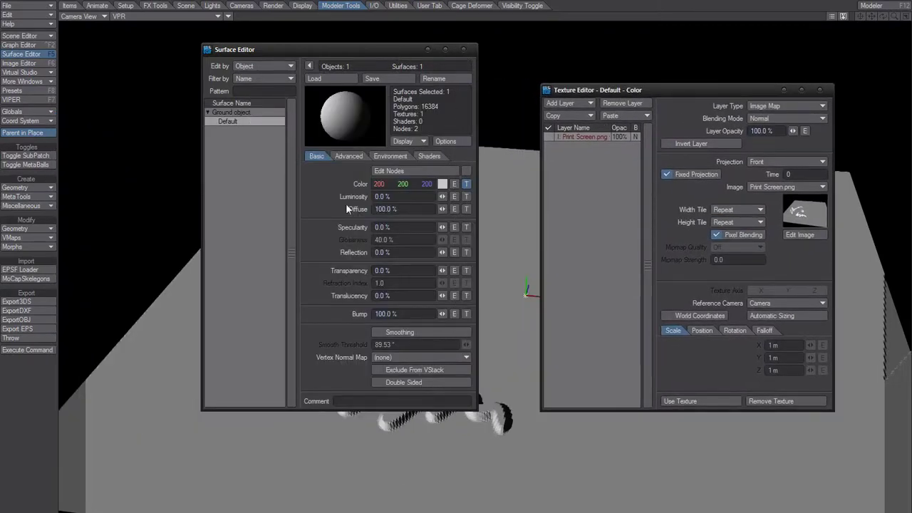
left_click(464, 49)
- Enable the Print Screen.png color layer to compare its effect in the render, then disable it again
left_click_drag(621, 90, 553, 73)
left_click(482, 121)
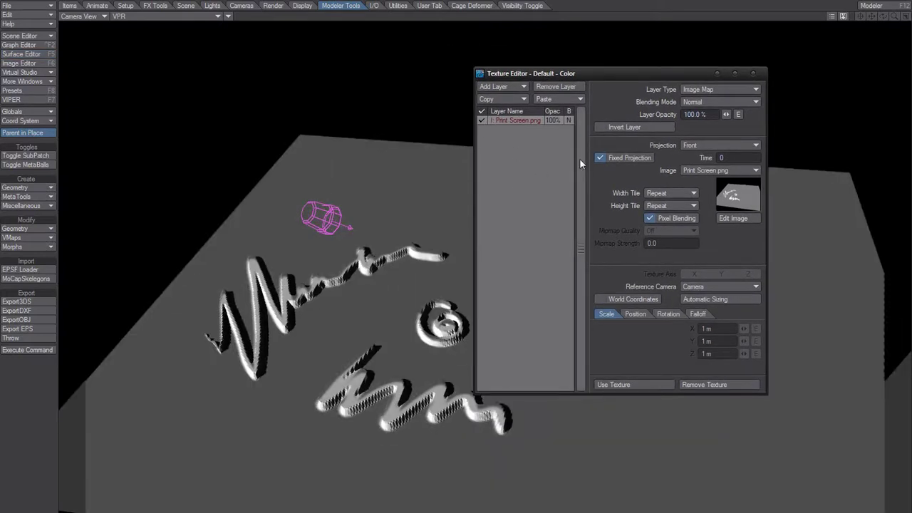
left_click(482, 120)
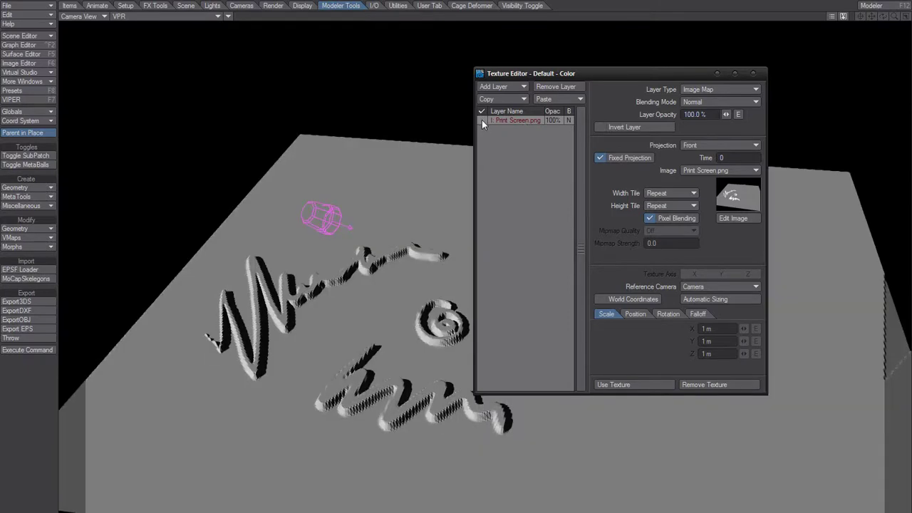
left_click_drag(586, 75, 632, 80)
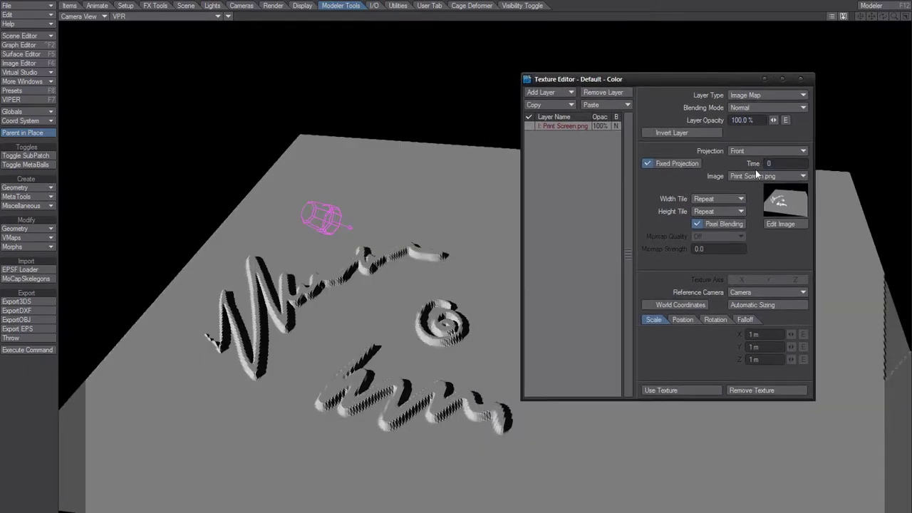
- Set the color layer's Width Tile and Height Tile to Reset and turn off Pixel Blending
left_click(745, 149)
left_click(751, 149)
left_click(750, 177)
left_click(703, 200)
left_click(703, 189)
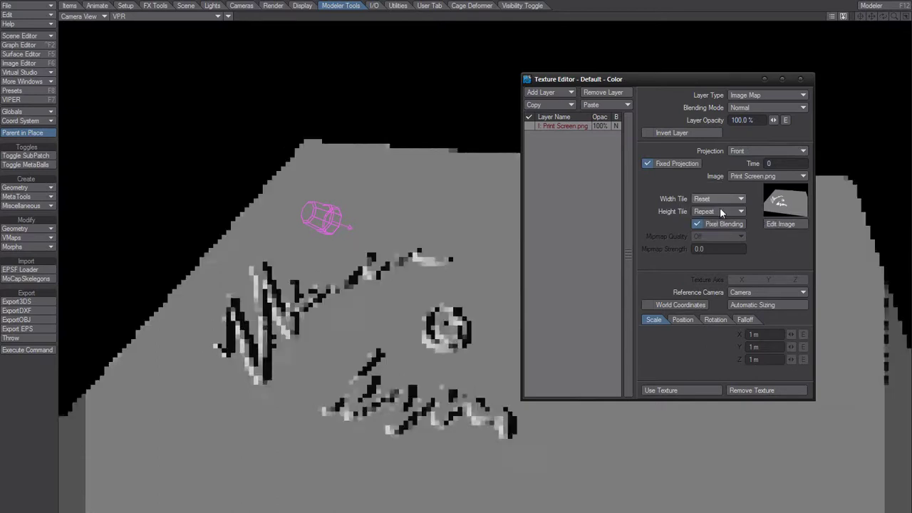
left_click(722, 212)
left_click(719, 200)
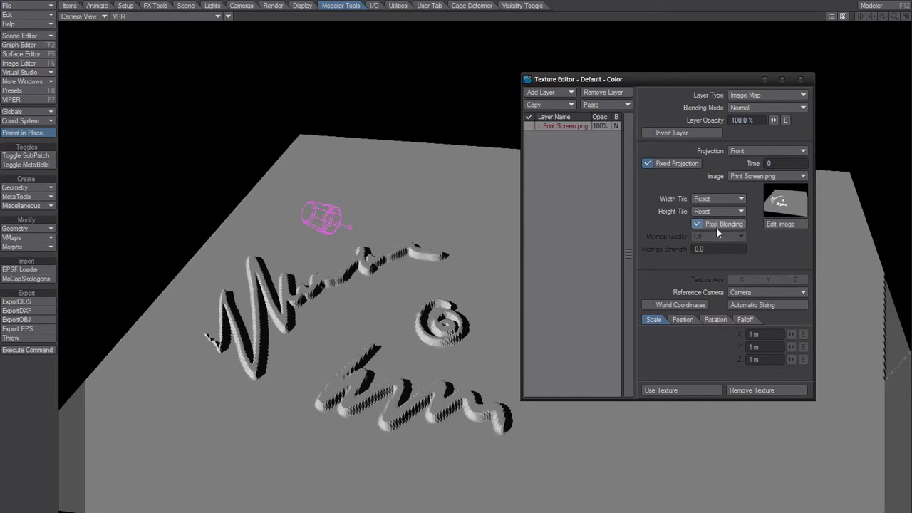
left_click(702, 224)
- Switch the color layer's projection to Planar, then set it back to Front
left_click(744, 151)
left_click(741, 147)
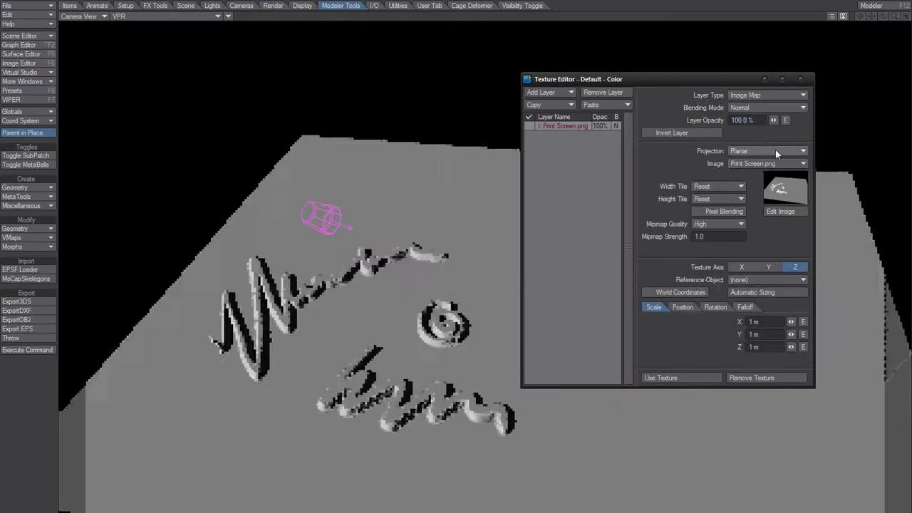
left_click(767, 151)
left_click(765, 152)
left_click(765, 152)
left_click(742, 185)
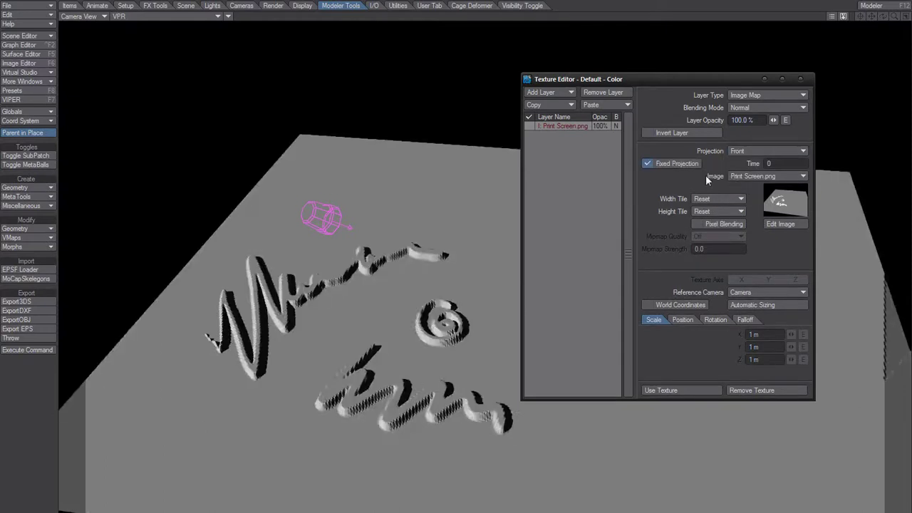
- Toggle Fixed Projection off and on again, then rotate the camera to test the projection from other angles
left_click(648, 164)
left_click(648, 163)
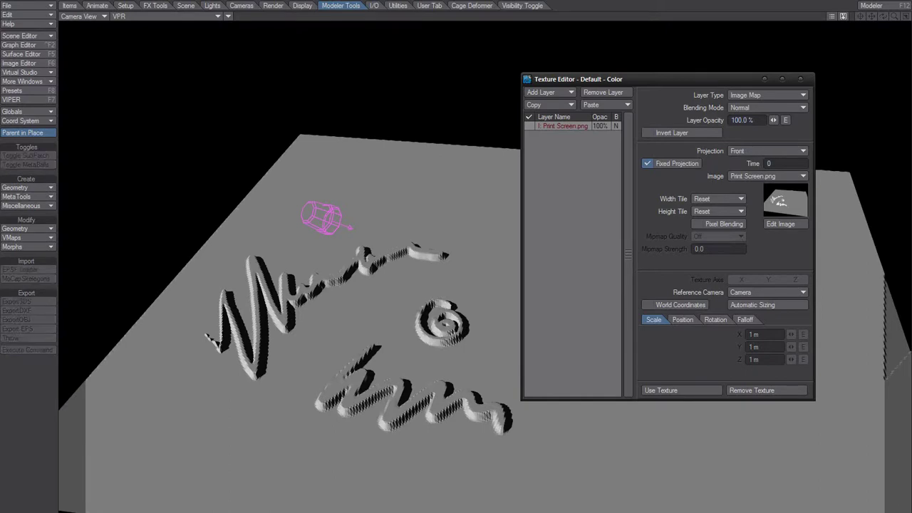
left_click_drag(427, 313, 412, 292)
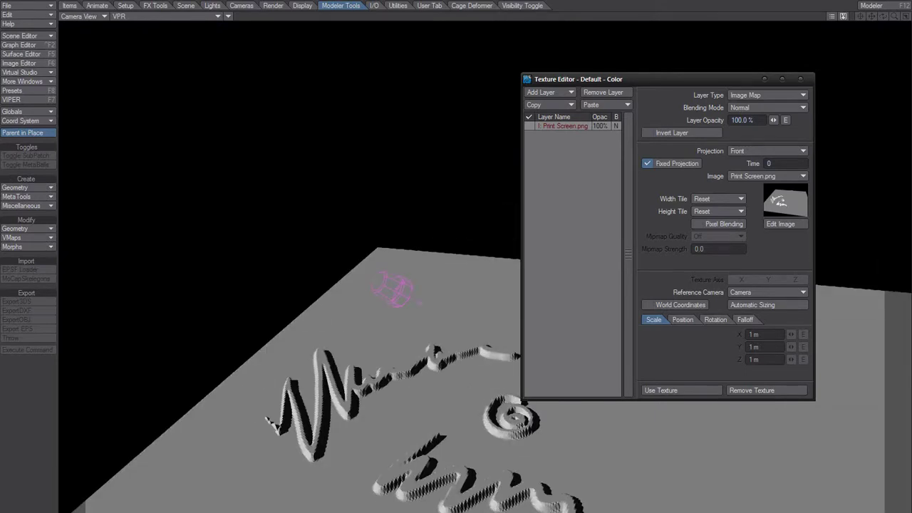
mouse_move(396, 288)
left_mouse_down()
mouse_move(385, 289)
mouse_move(401, 294)
left_mouse_up()
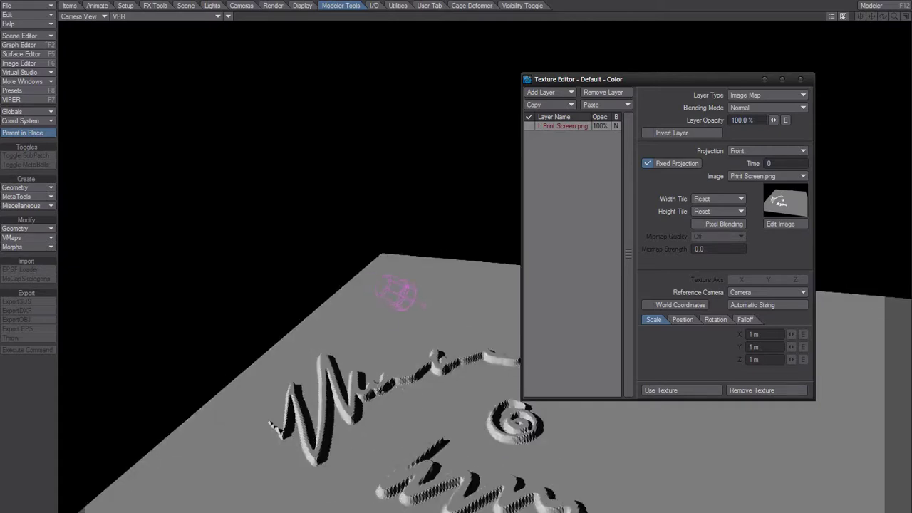
left_click_drag(400, 294, 432, 494)
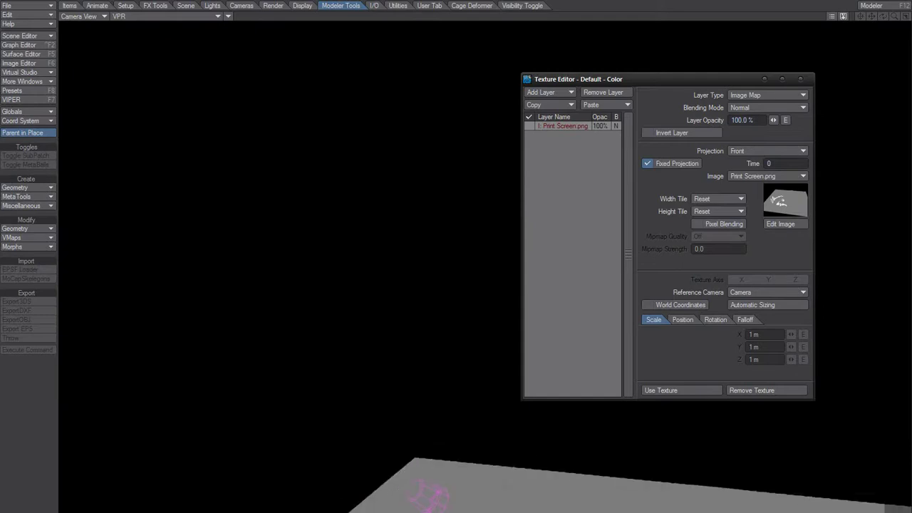
- Turn off the color layer's Fixed Projection and rotate the camera to compare the result
left_click(649, 163)
mouse_move(409, 310)
left_mouse_down()
mouse_move(410, 387)
mouse_move(421, 377)
mouse_move(412, 326)
left_mouse_up()
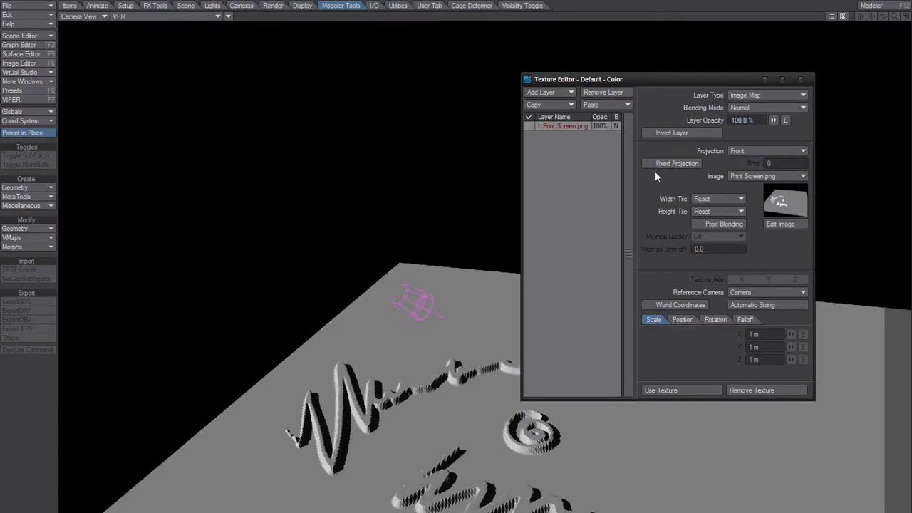
- Enable the Print Screen.png color layer, then select the ground object and view its properties
left_click(531, 125)
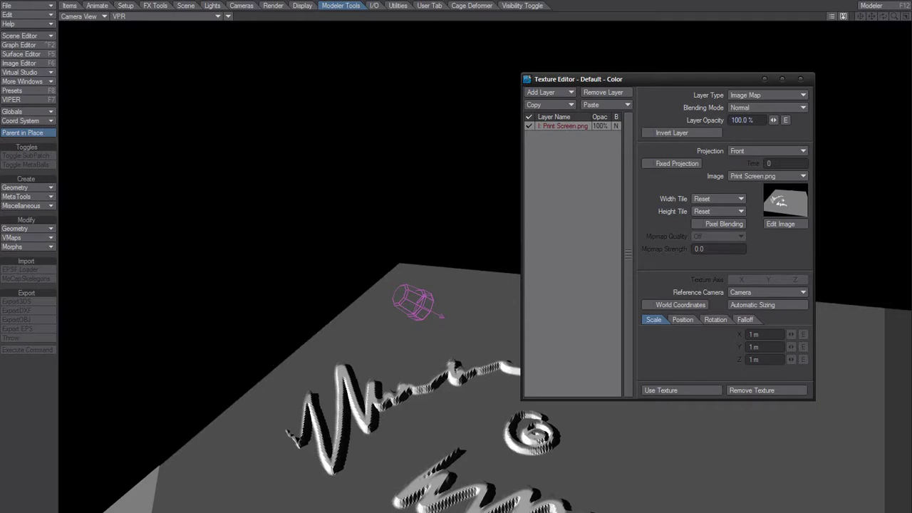
left_click(297, 399)
key("p")
left_click(361, 55)
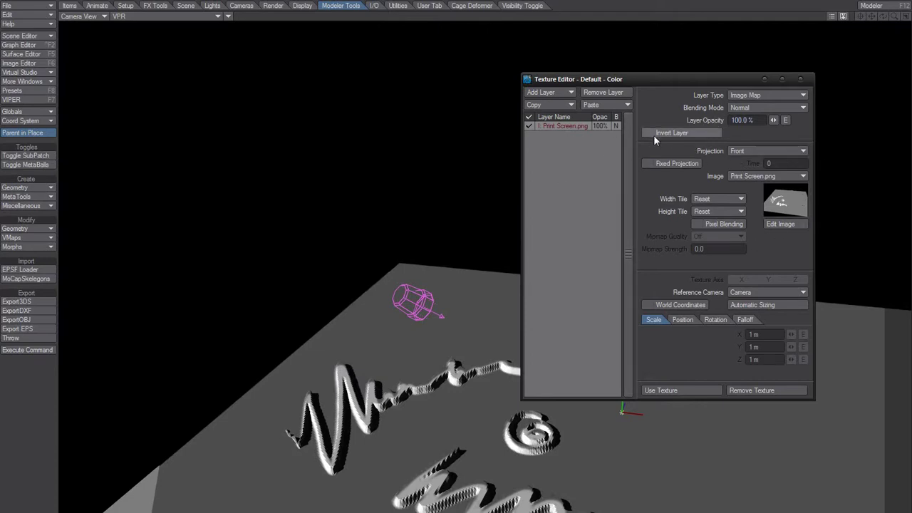
- Turn on Fixed Projection for the Print Screen.png color layer and disable the layer
left_click(658, 164)
left_click(530, 126)
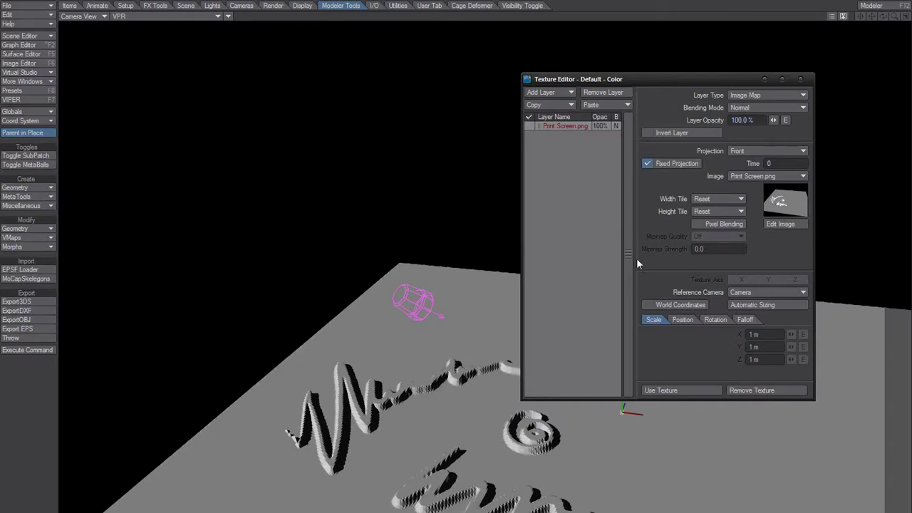
- Review the color layer's Reference Camera choices, keep Camera selected, and move the texture editor away from the painted displacement
left_click(754, 292)
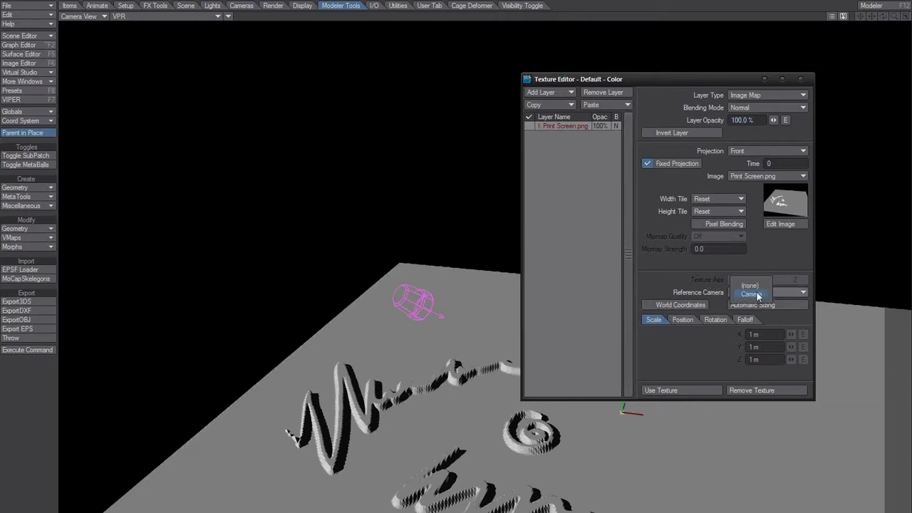
left_click(753, 295)
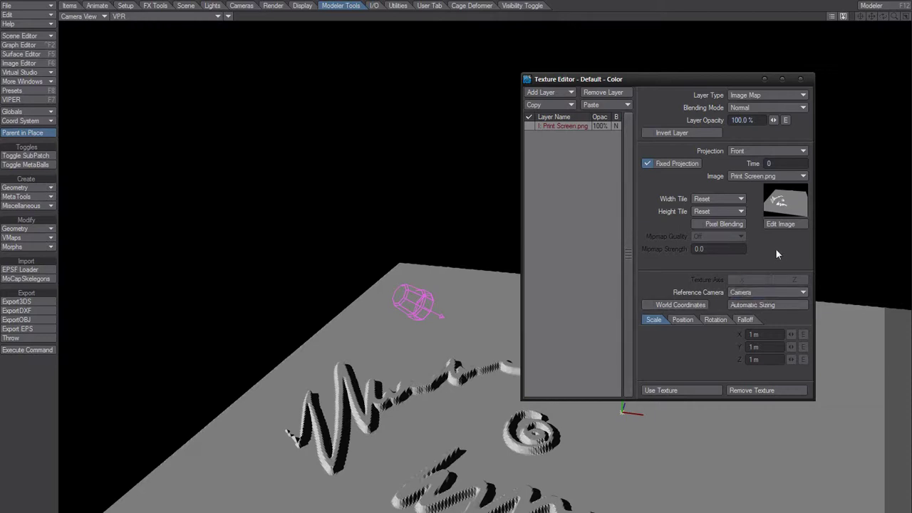
left_click(751, 296)
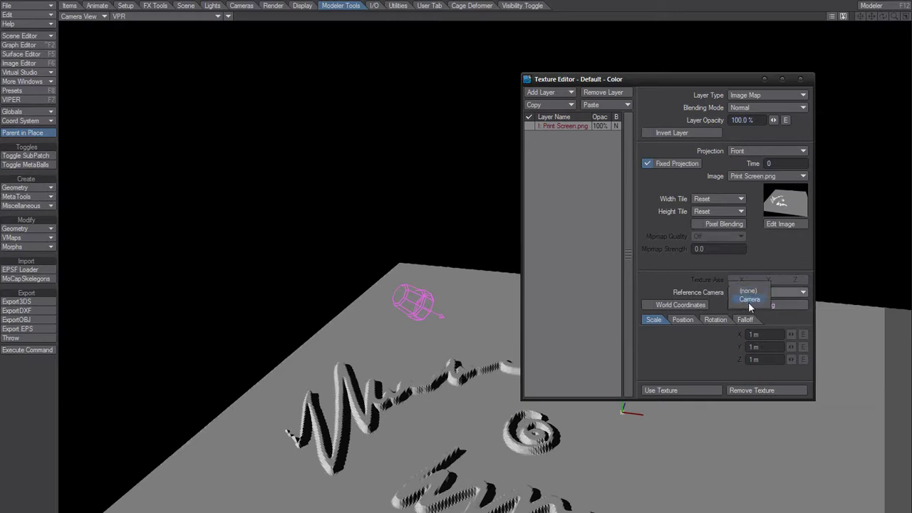
left_click(749, 301)
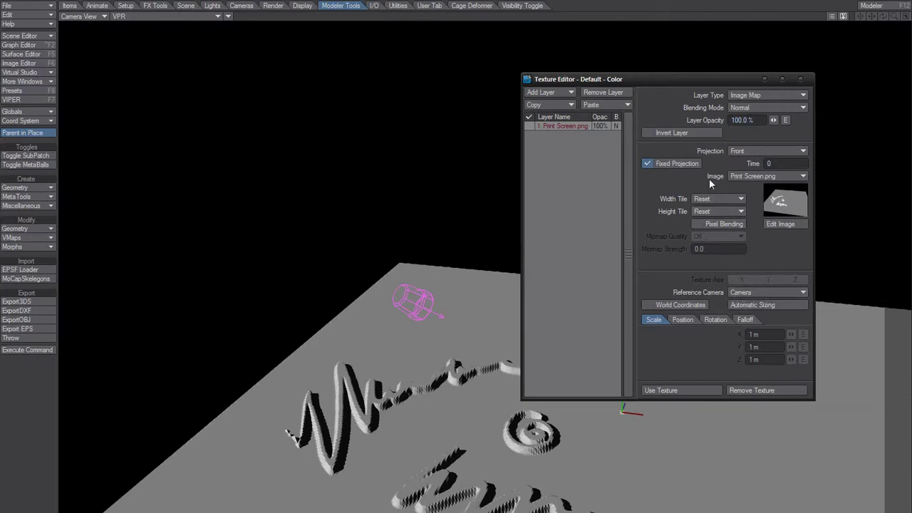
left_click_drag(639, 83, 683, 54)
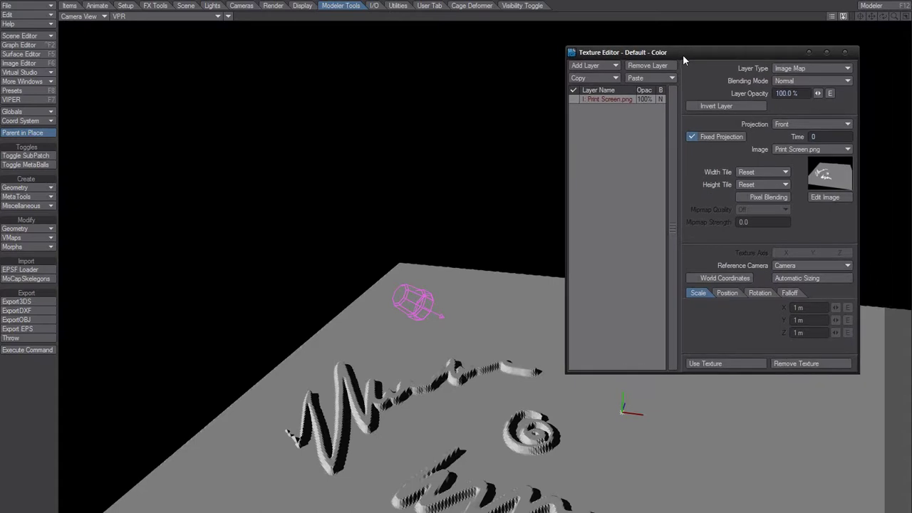